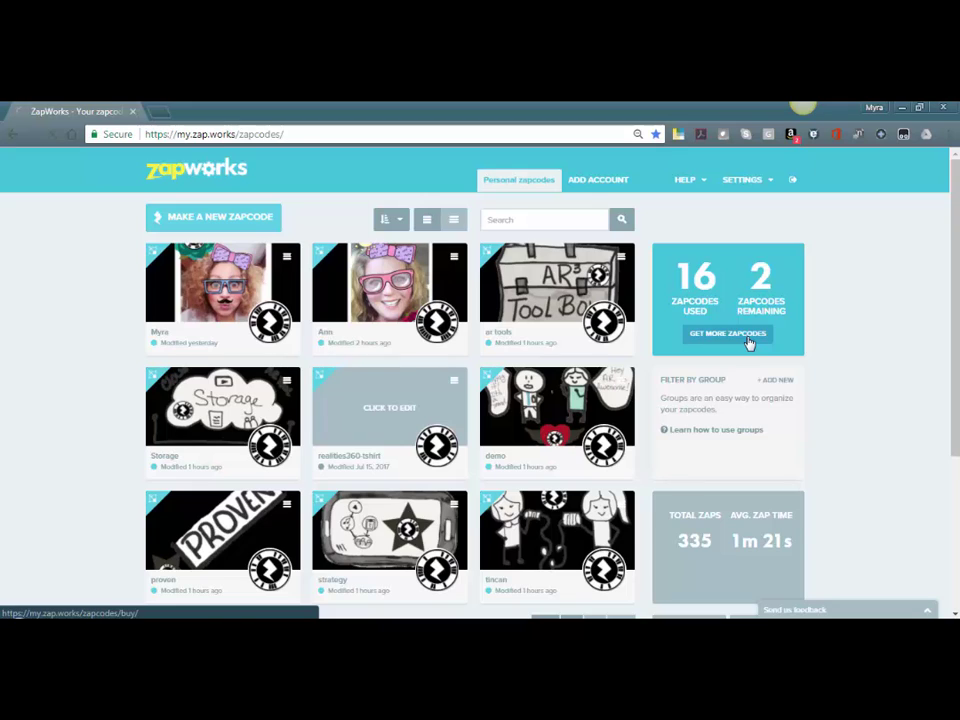
Check the prices for extra zapcodes, then return to the personal zapcode list
left_click(749, 343)
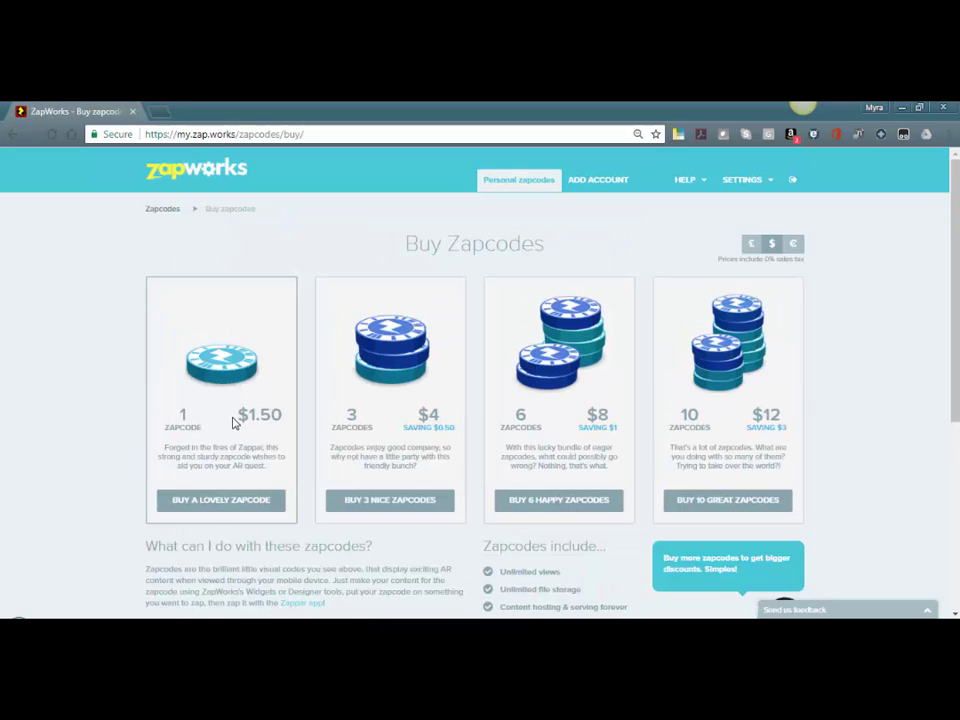
left_click(162, 208)
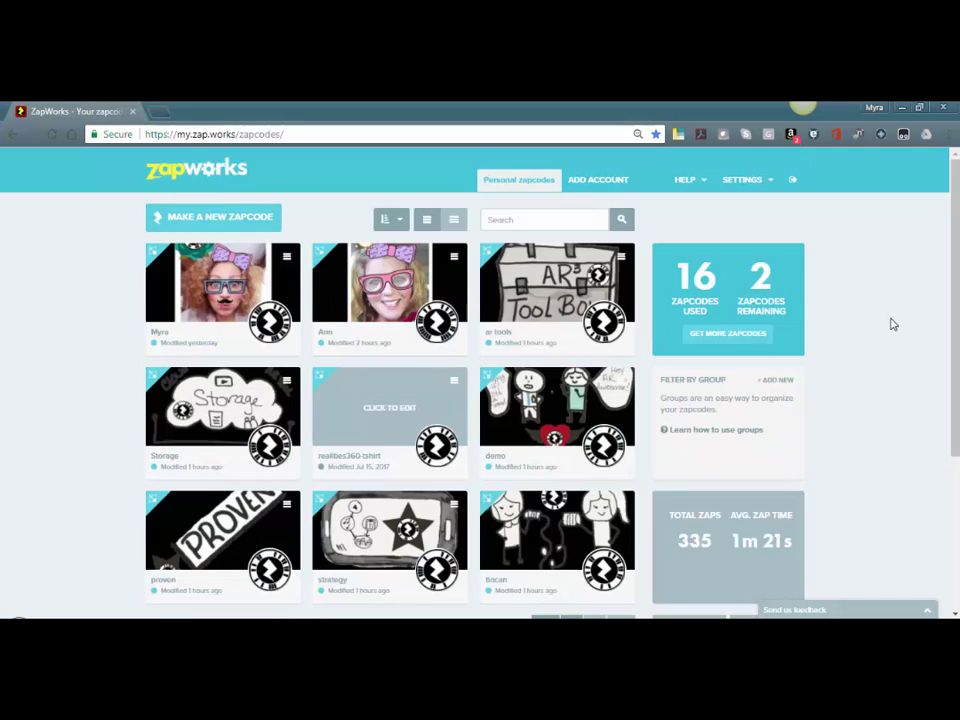
scroll(893, 324, "down", 1)
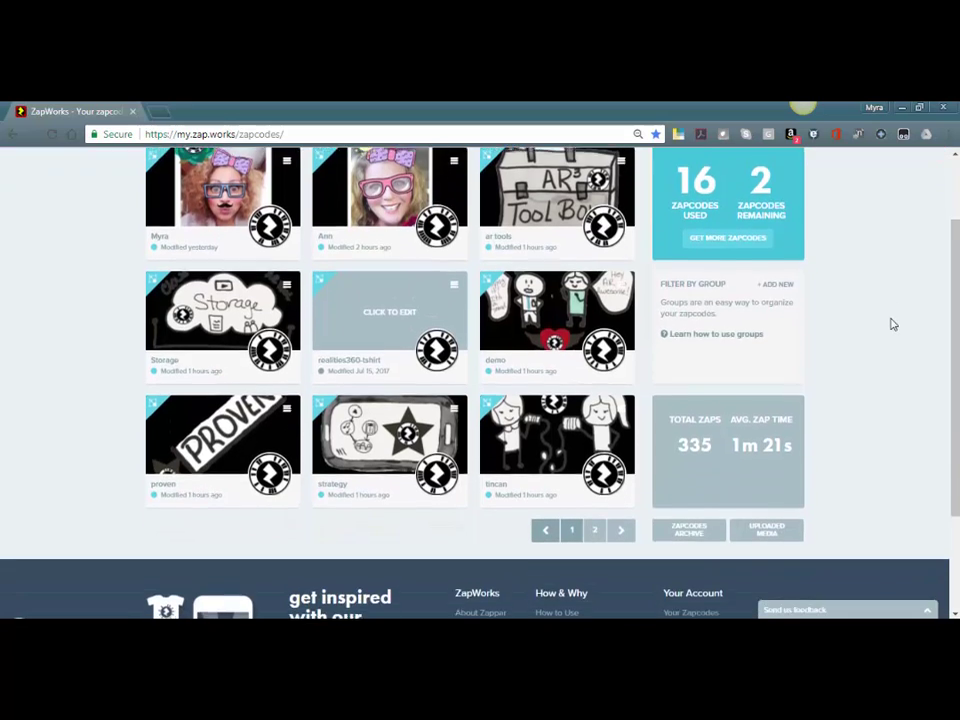
scroll(893, 324, "up", 1)
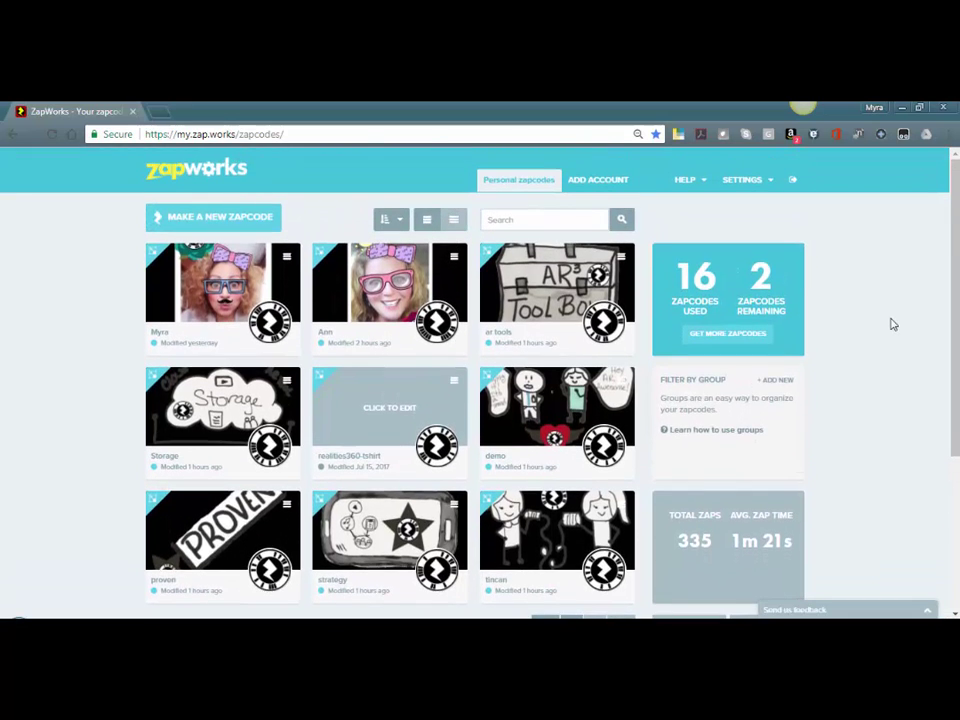
scroll(893, 324, "down", 1)
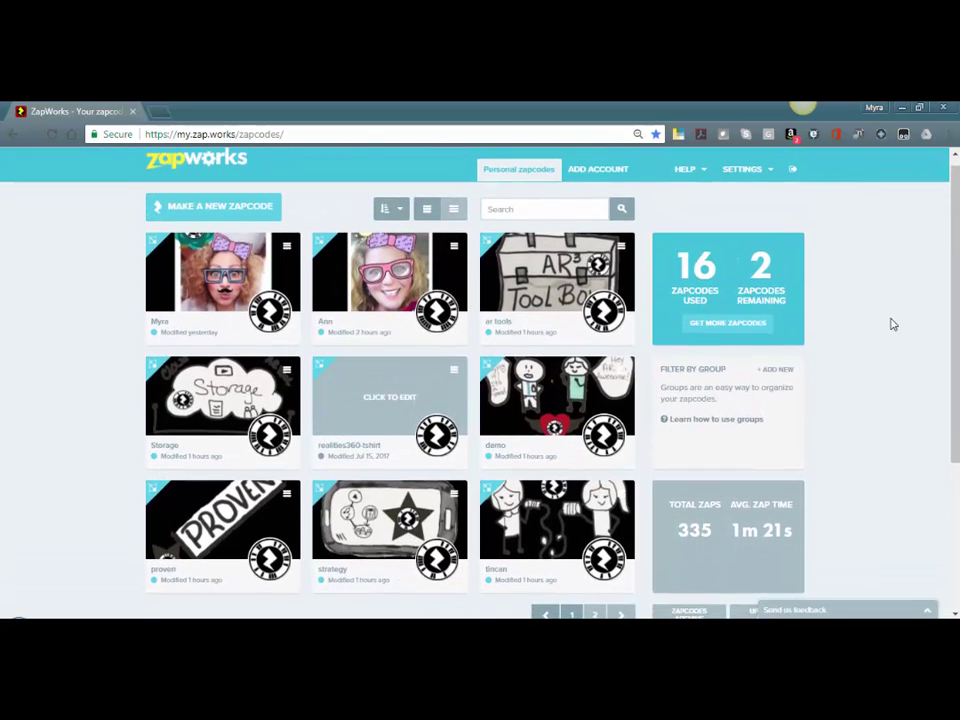
Switch the zapcode display to a dated list and back to the card grid
left_click(427, 210)
left_click(450, 212)
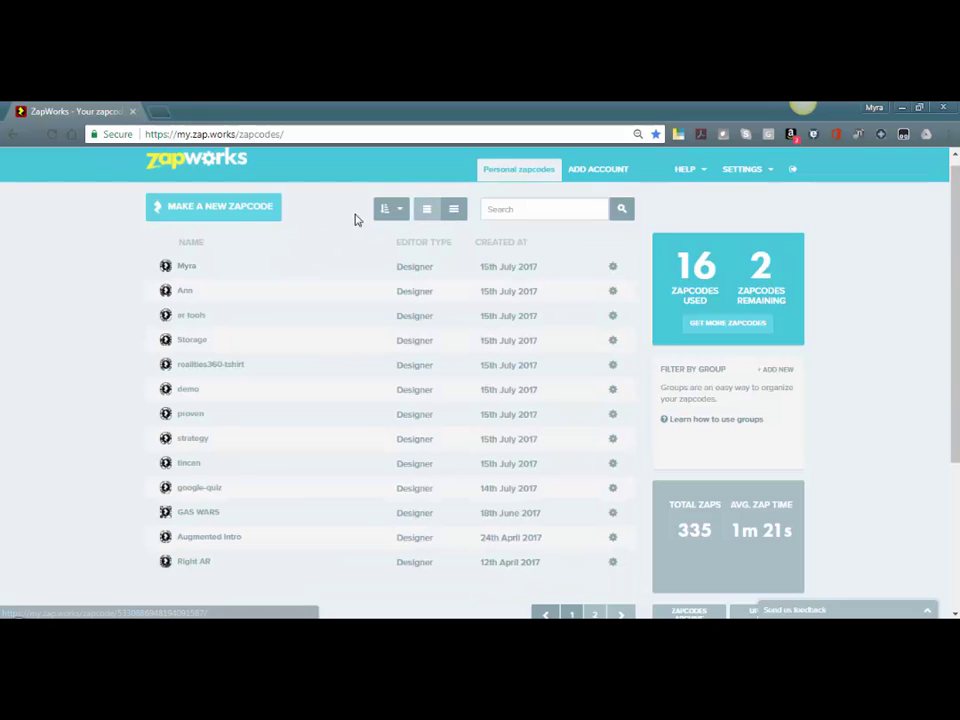
left_click(425, 213)
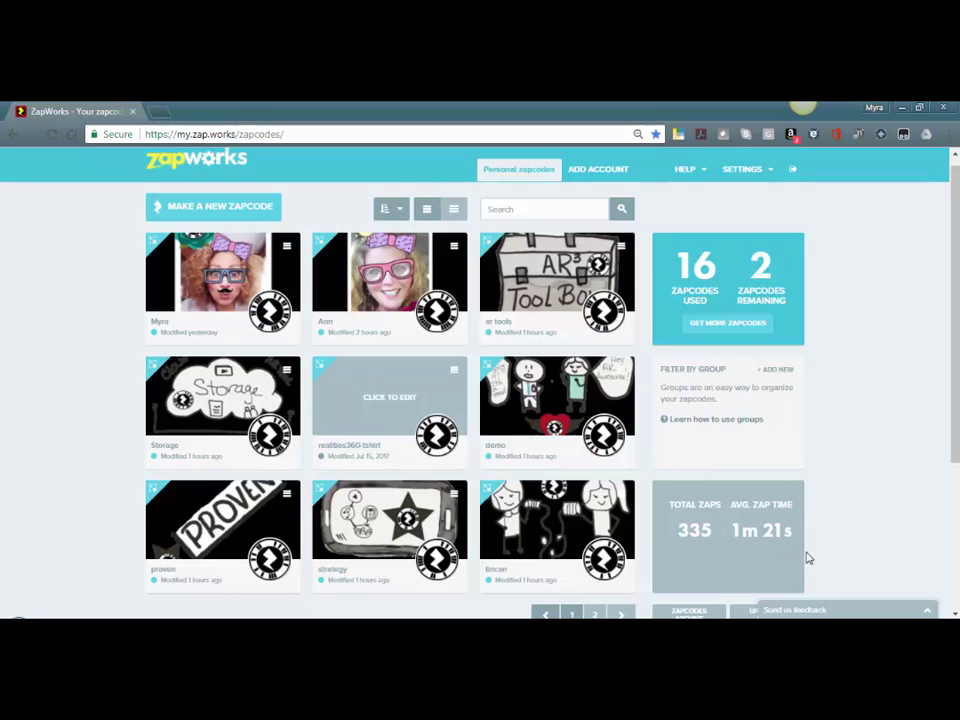
scroll(787, 566, "down", 1)
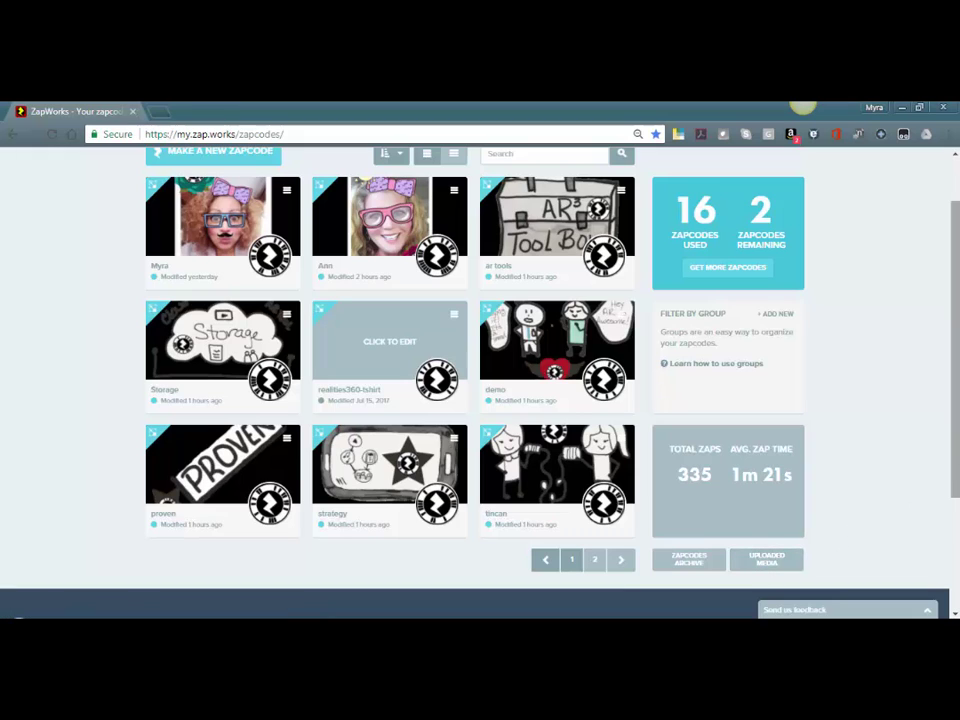
scroll(957, 450, "up", 1)
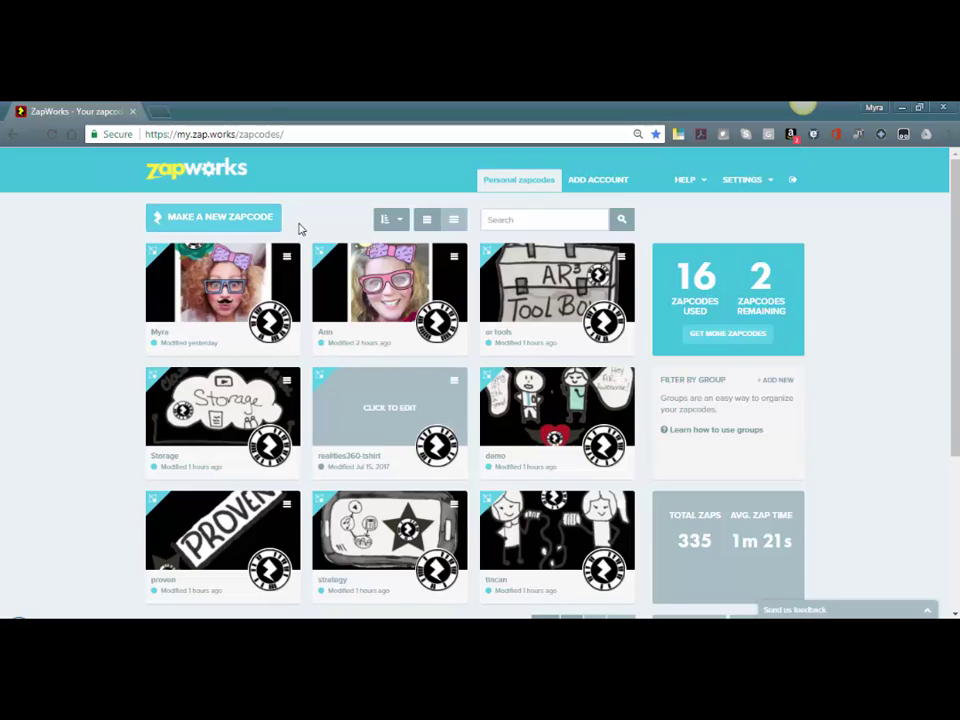
Create a circle-style Designer zapcode named Poster1
left_click(257, 226)
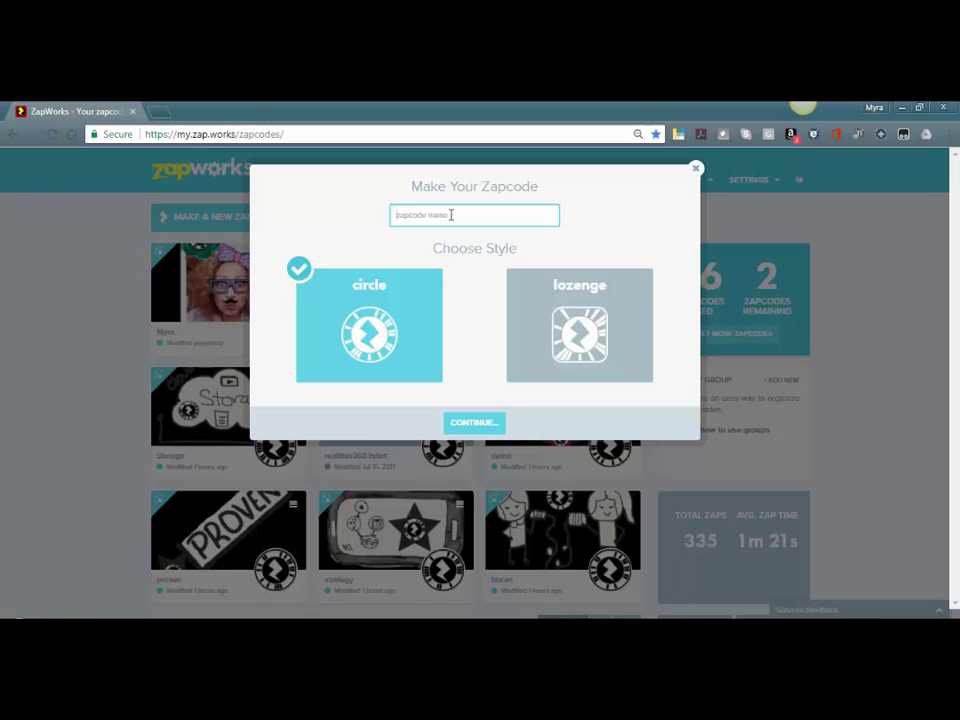
type("Poster1")
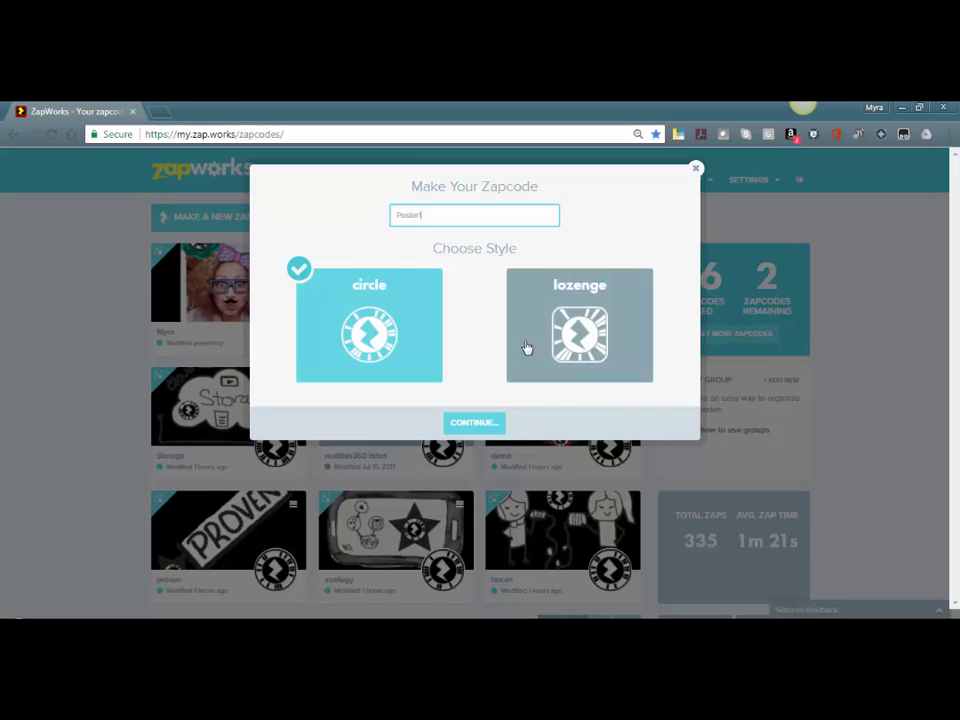
left_click(472, 424)
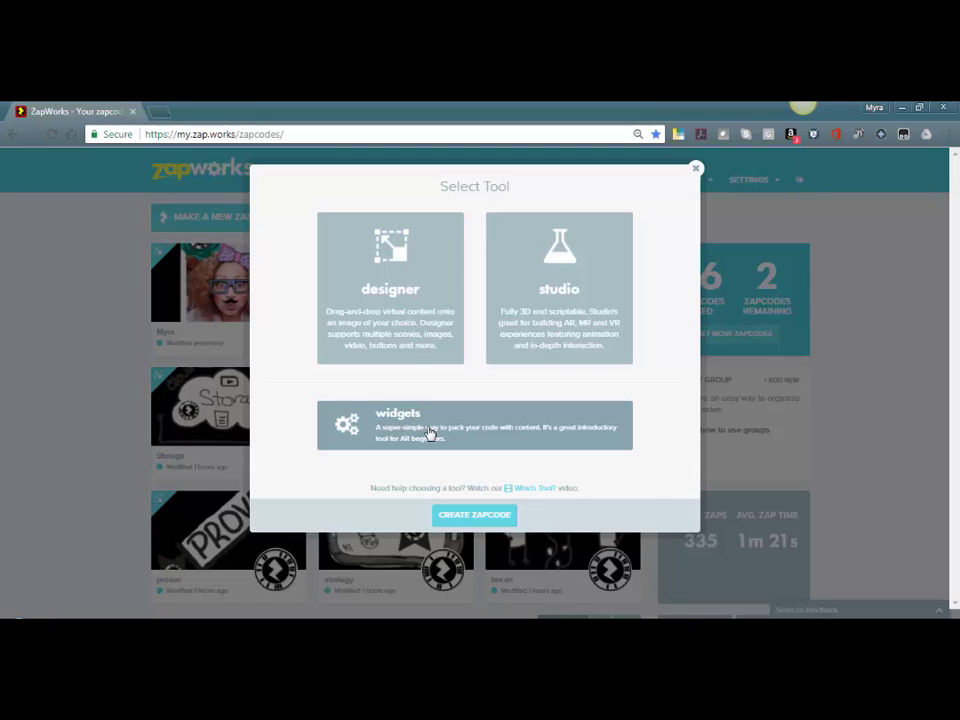
left_click(420, 295)
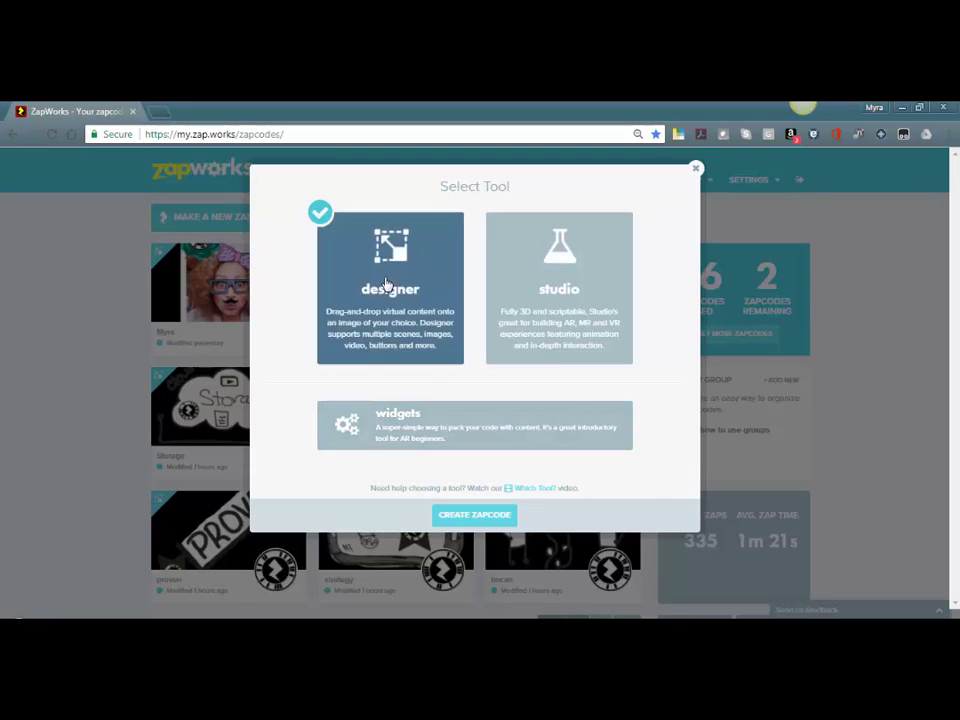
left_click(474, 515)
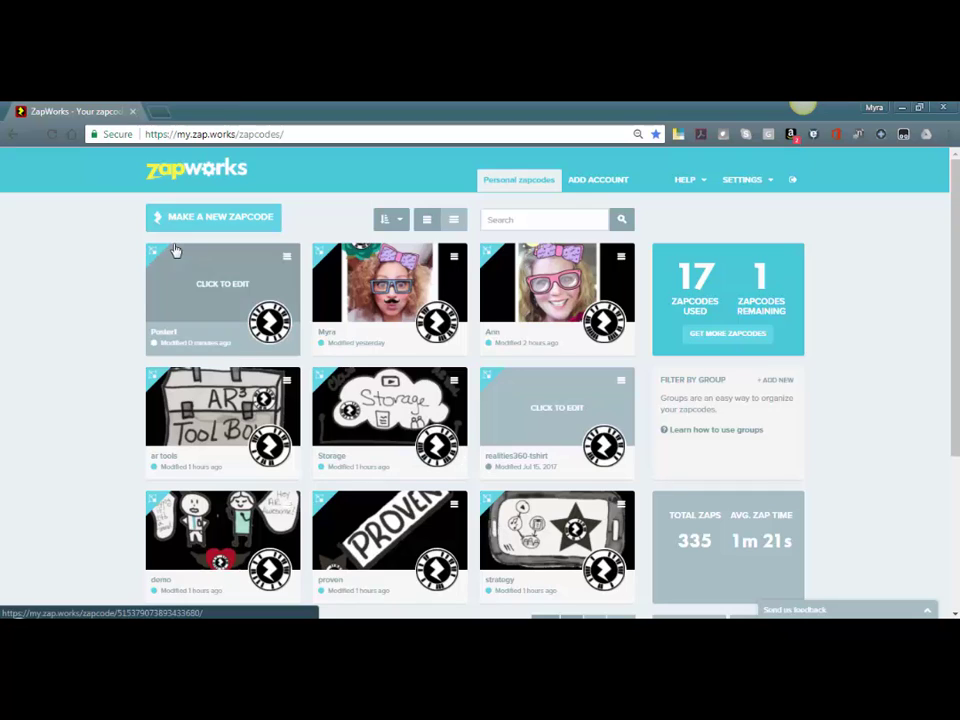
Open the Poster1 zapcode page and launch its content in the Designer editor
left_click(227, 313)
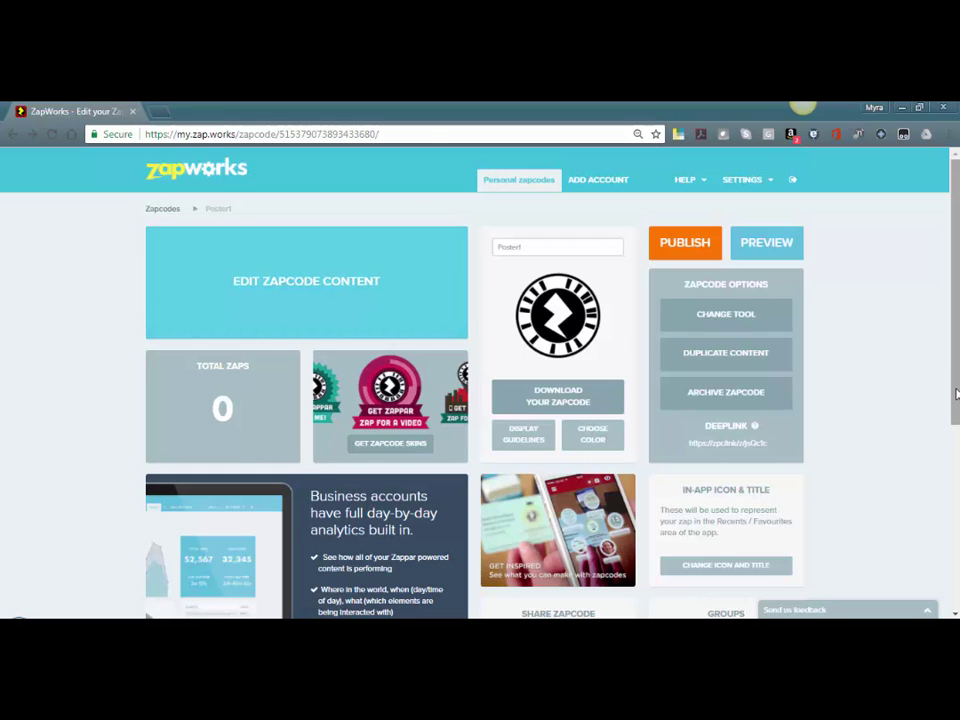
left_click_drag(955, 396, 955, 455)
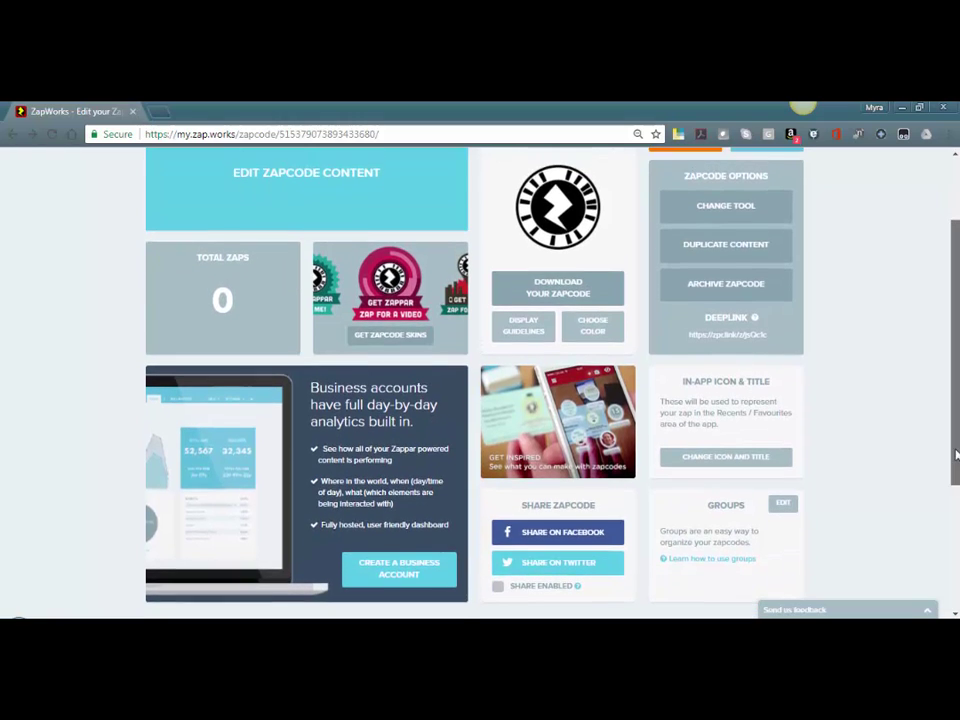
left_click_drag(957, 455, 957, 424)
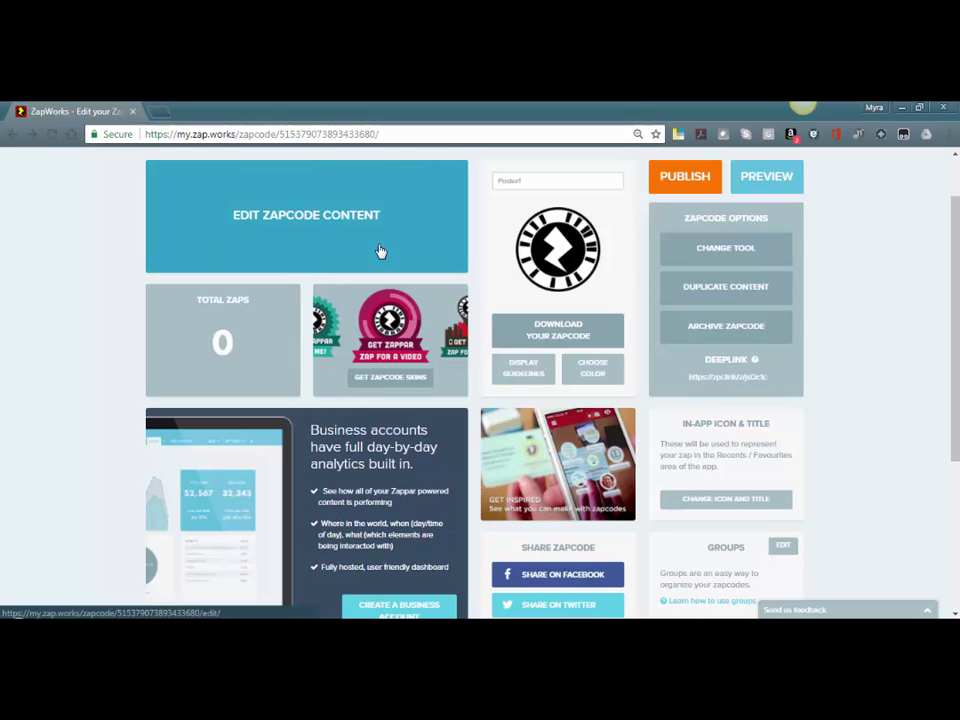
left_click(352, 221)
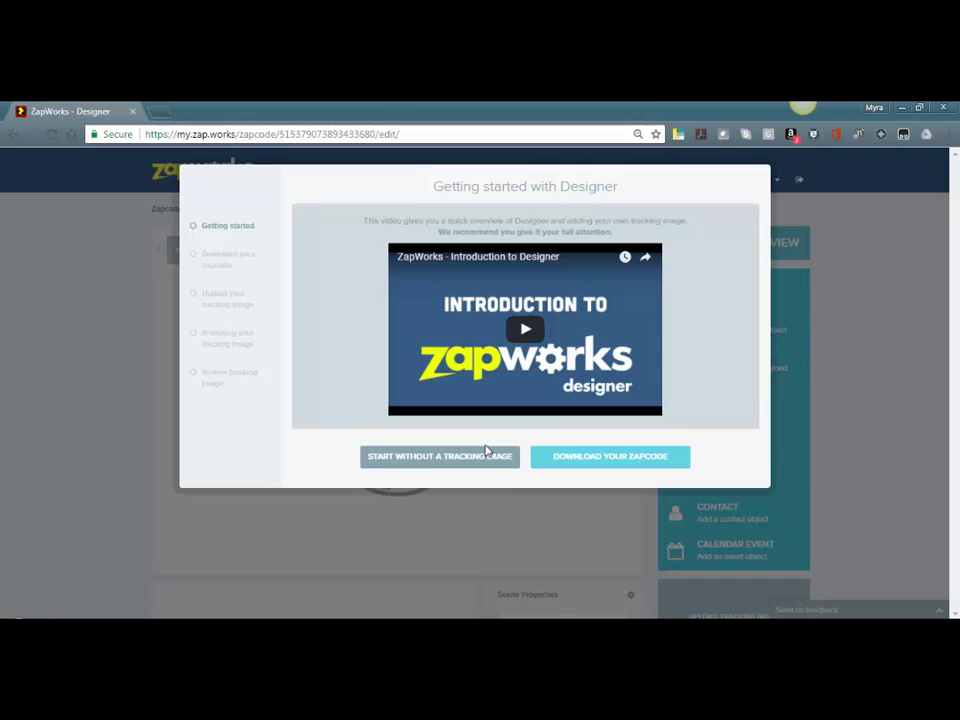
Download the plain black circle zapcode design as a PNG, then continue to tracking-image upload
left_click(585, 460)
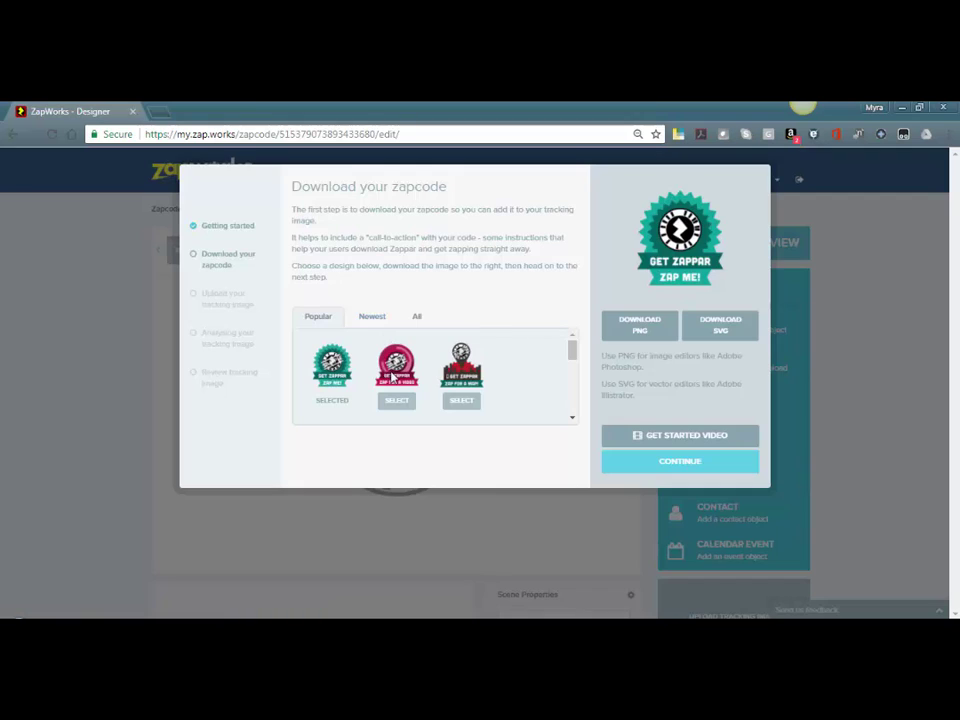
left_click(375, 320)
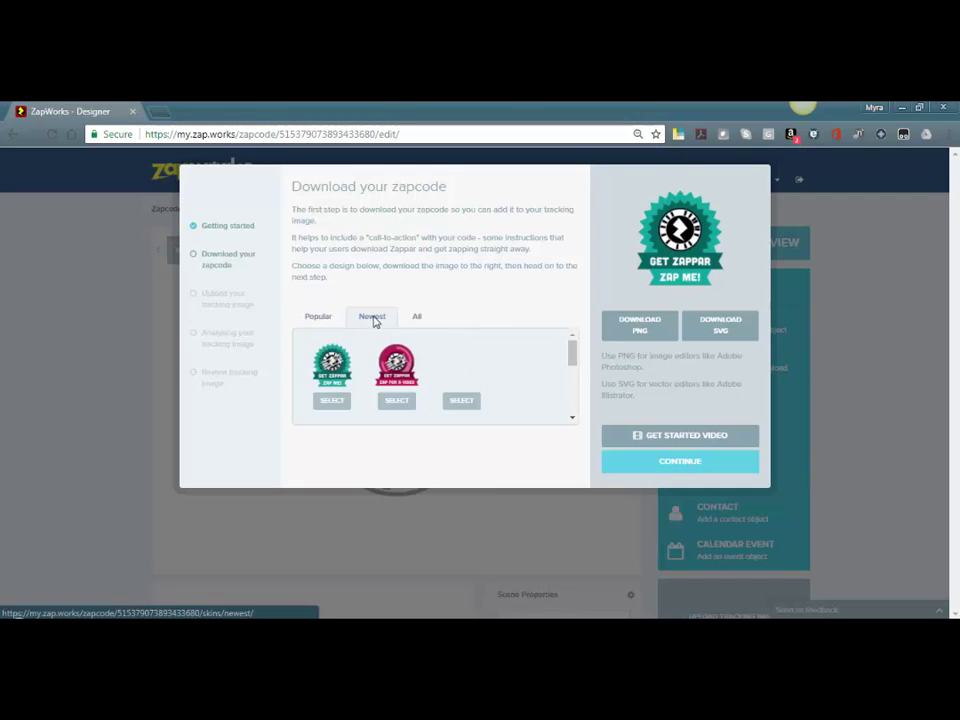
left_click(418, 318)
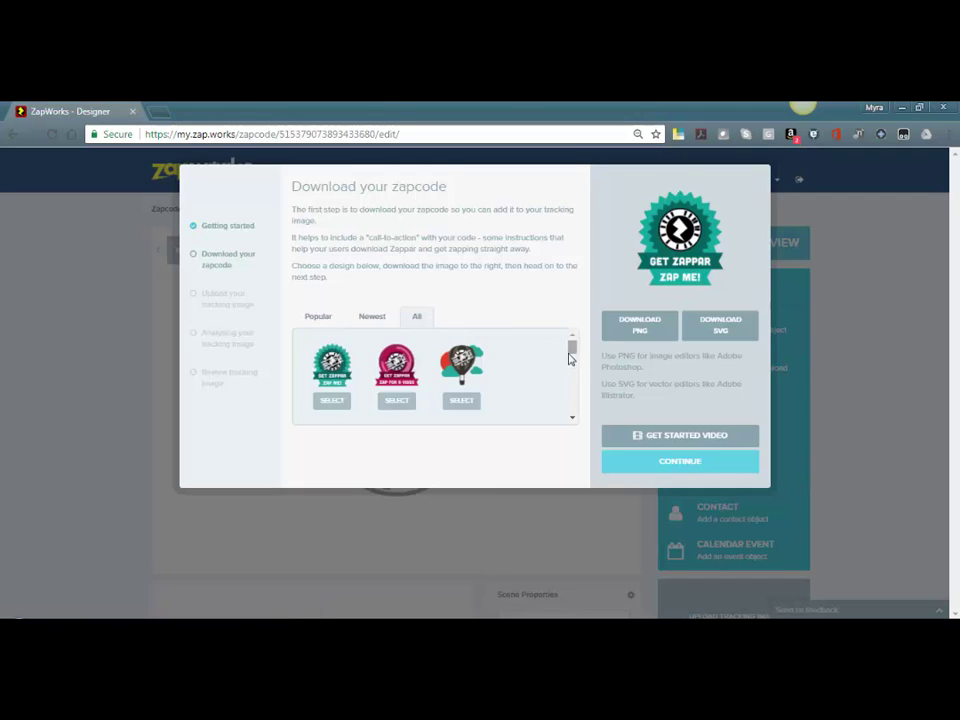
left_click_drag(572, 348, 579, 420)
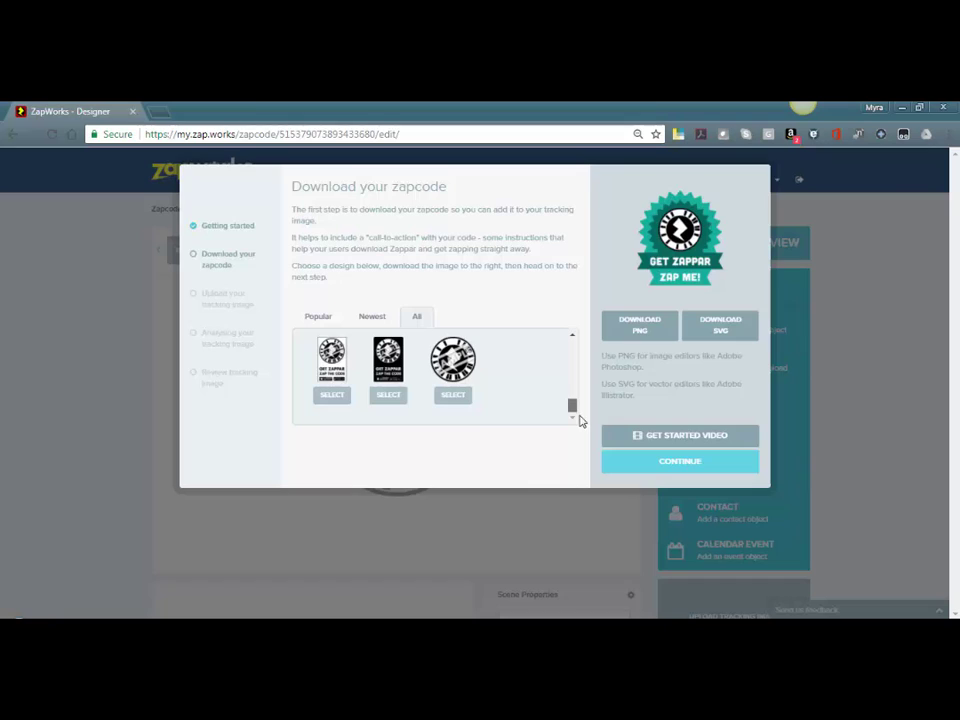
left_click(456, 397)
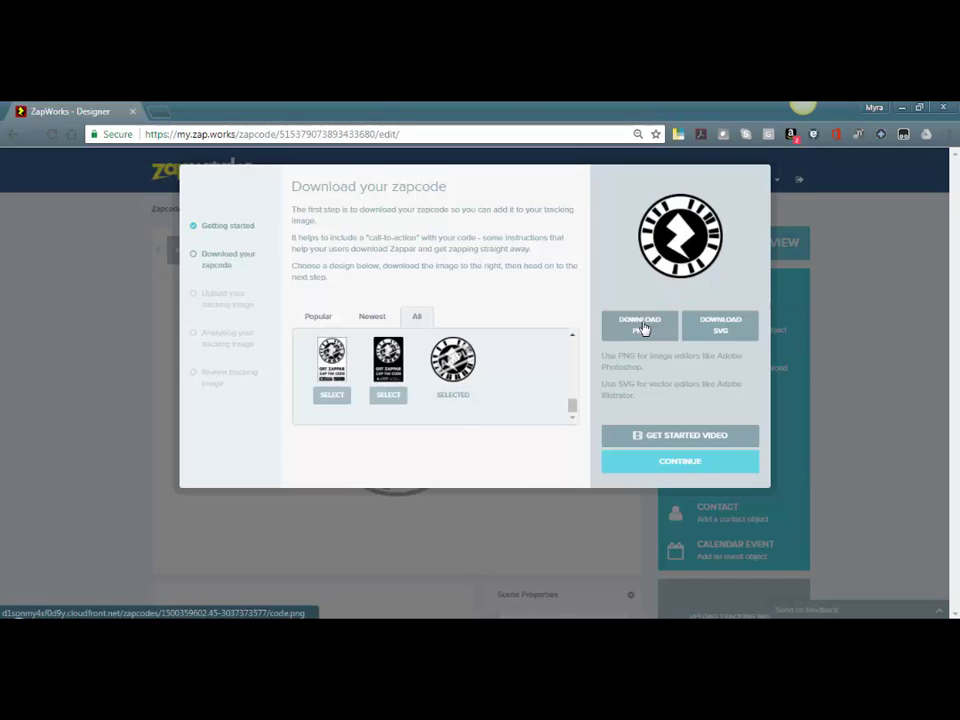
left_click(642, 328)
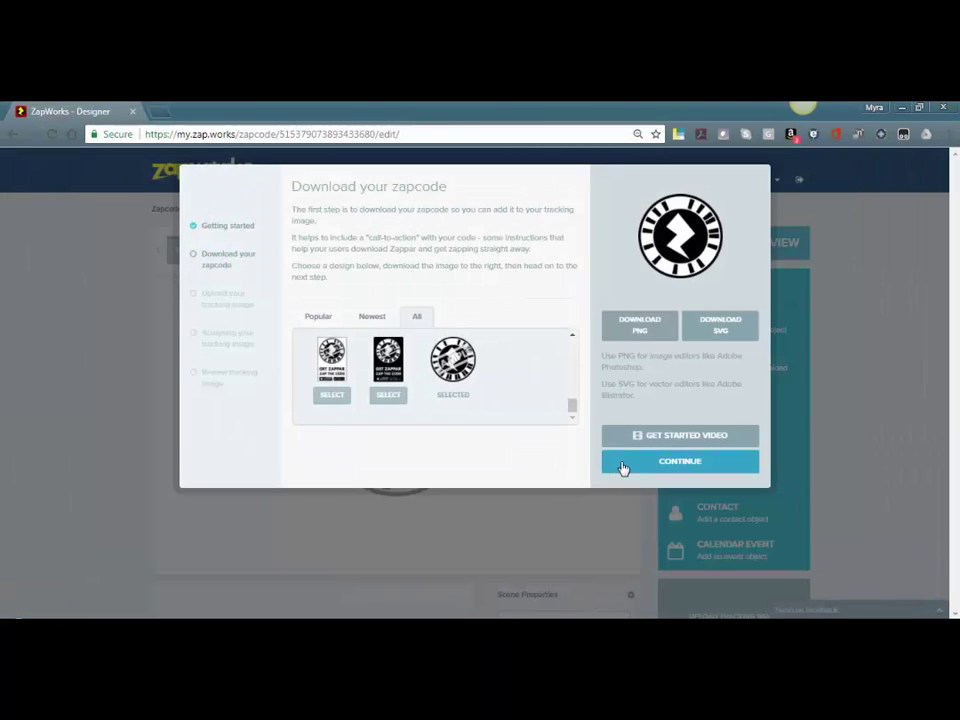
left_click(622, 468)
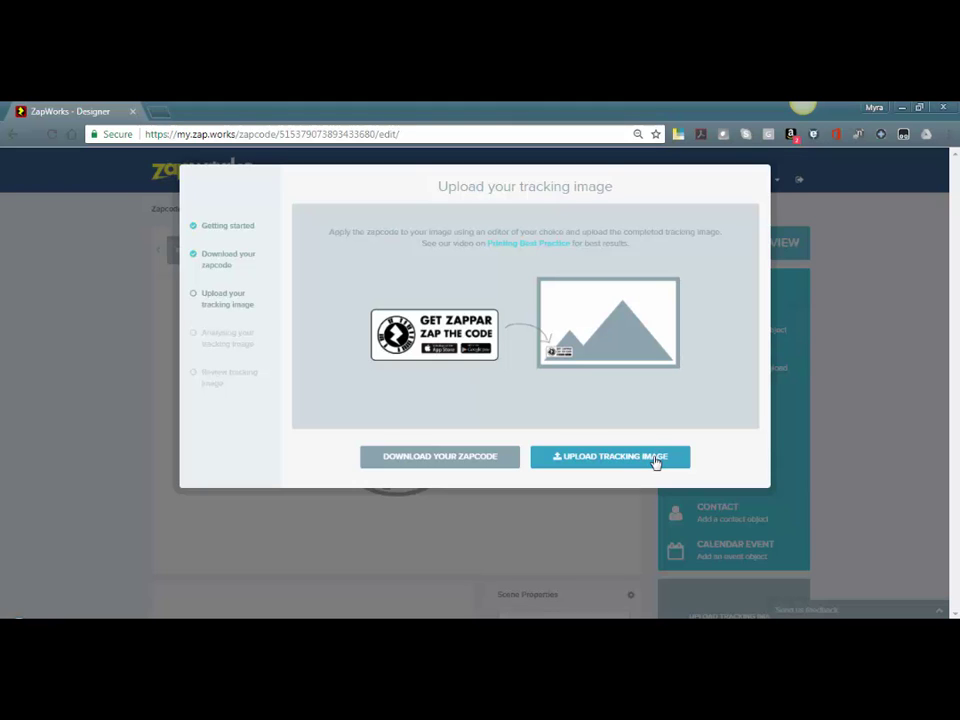
Upload tshirt-AR-zapcode.png, review its tracking quality, and use it as the tracking image
left_click(655, 461)
left_click(405, 238)
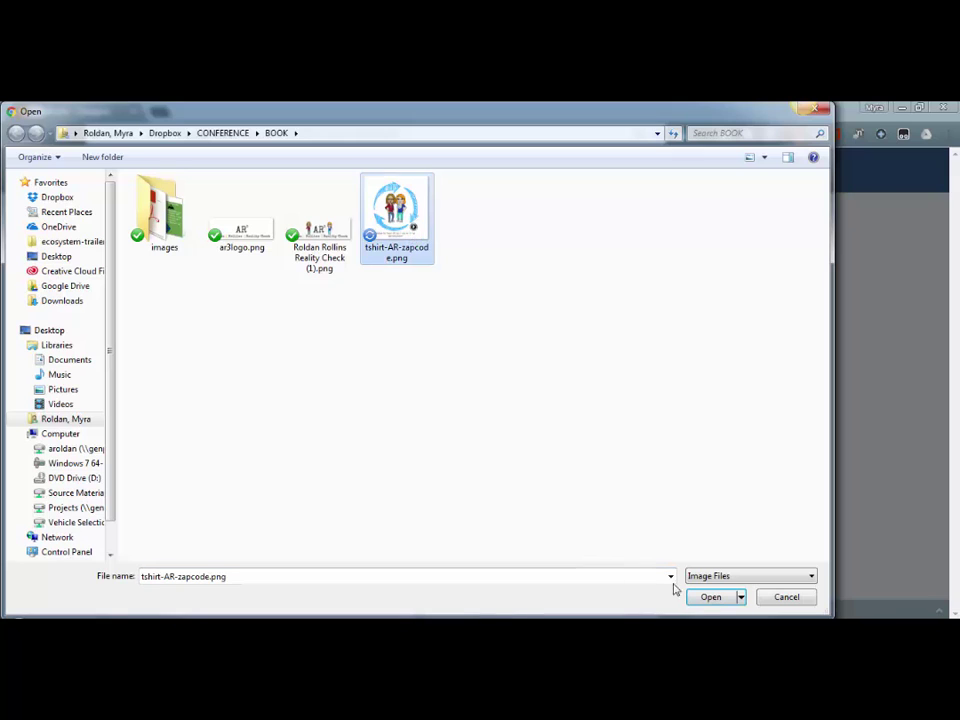
left_click(710, 597)
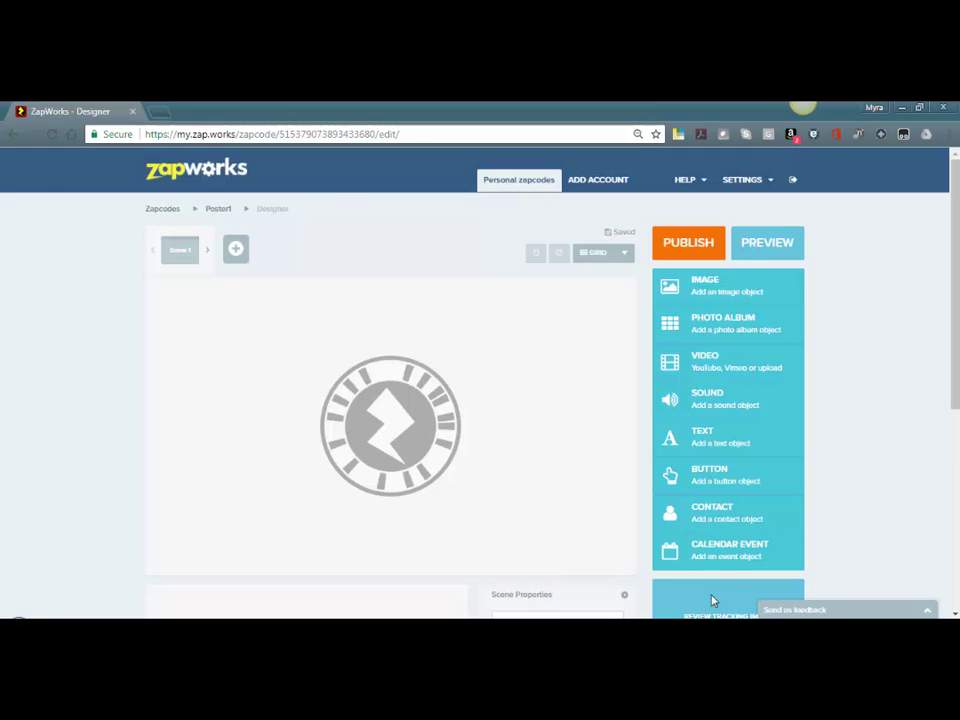
left_click(708, 600)
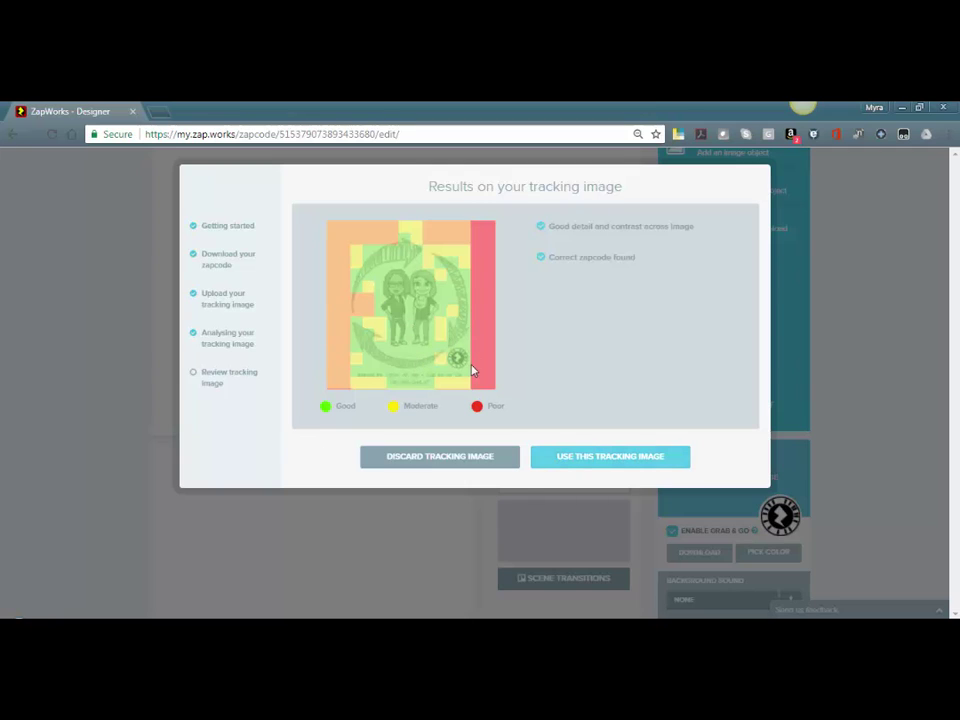
left_click(563, 458)
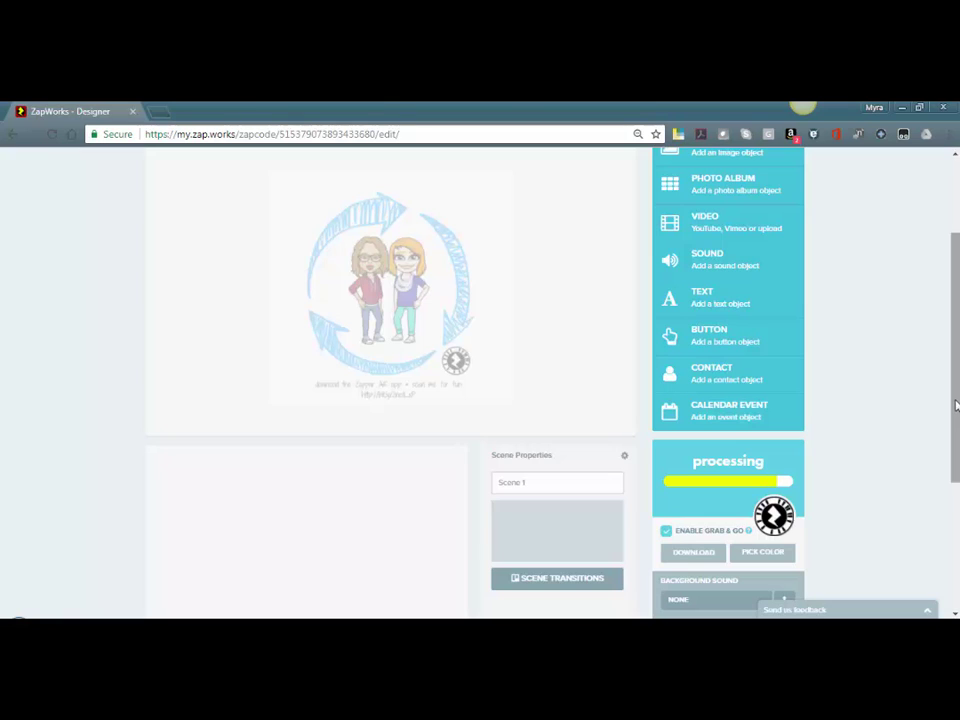
left_click_drag(956, 401, 568, 270)
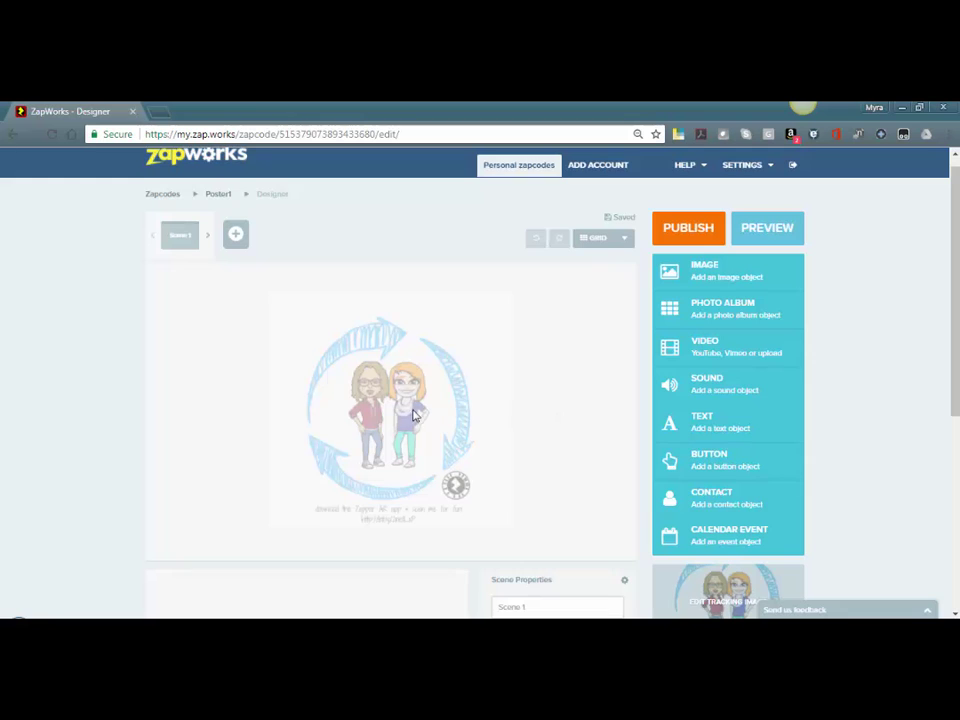
Add the thumbs-up Bitmoji from recent uploads and place it at the canvas's upper left
left_click(688, 281)
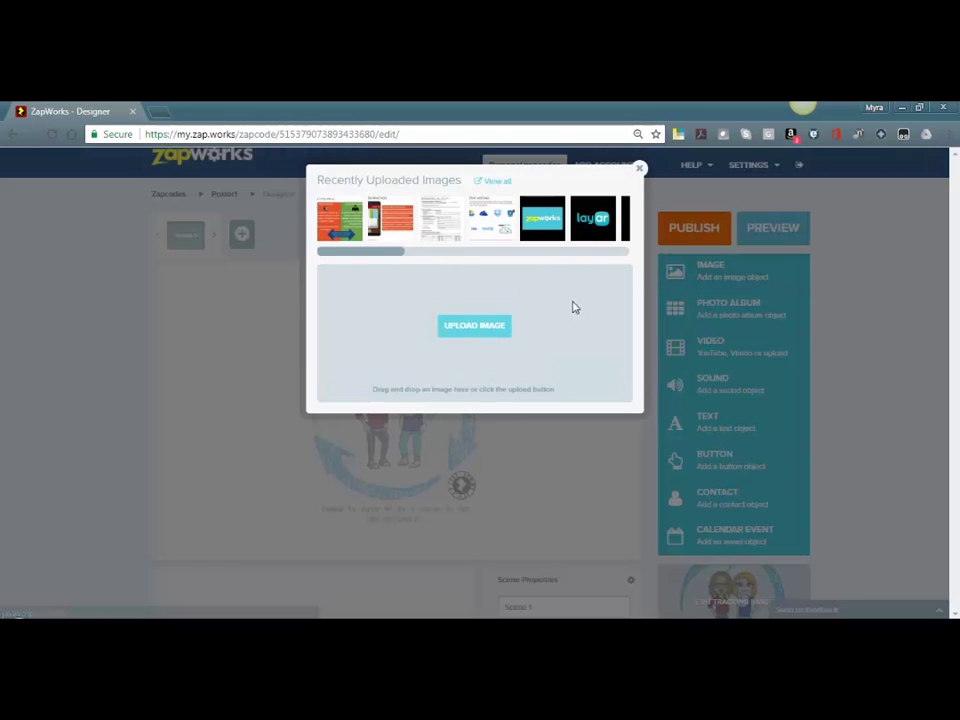
left_click_drag(388, 253, 512, 259)
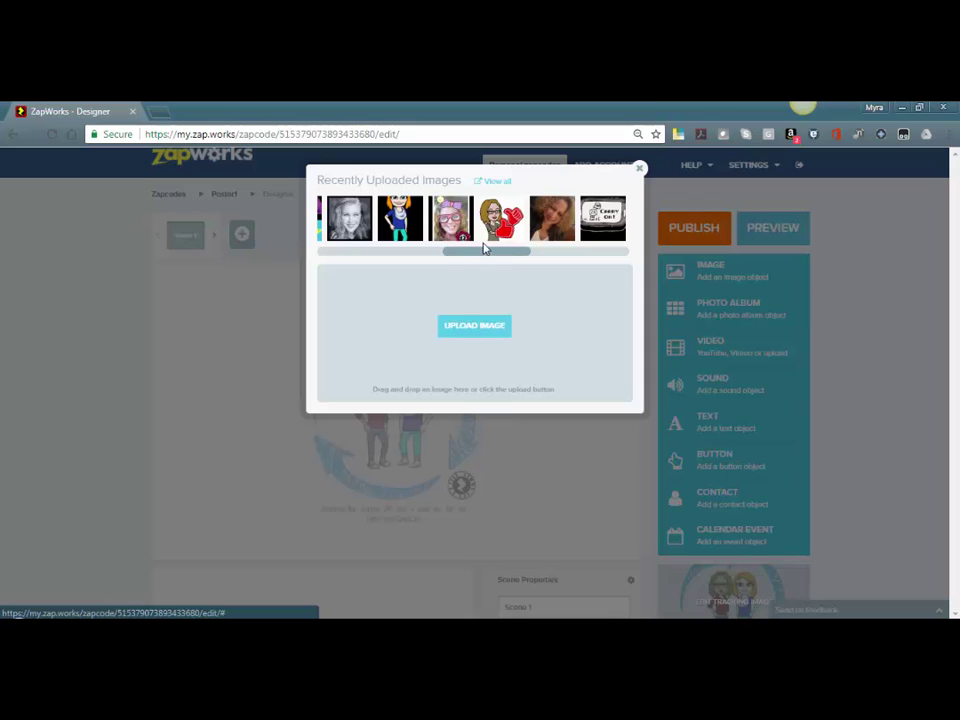
left_click(497, 231)
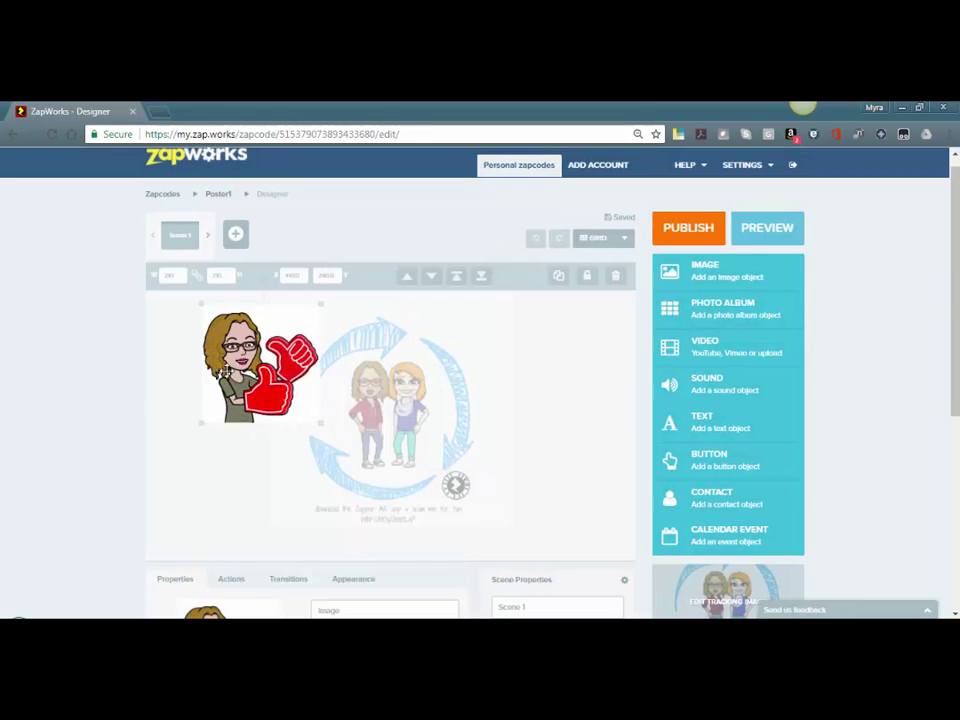
left_click_drag(225, 370, 203, 368)
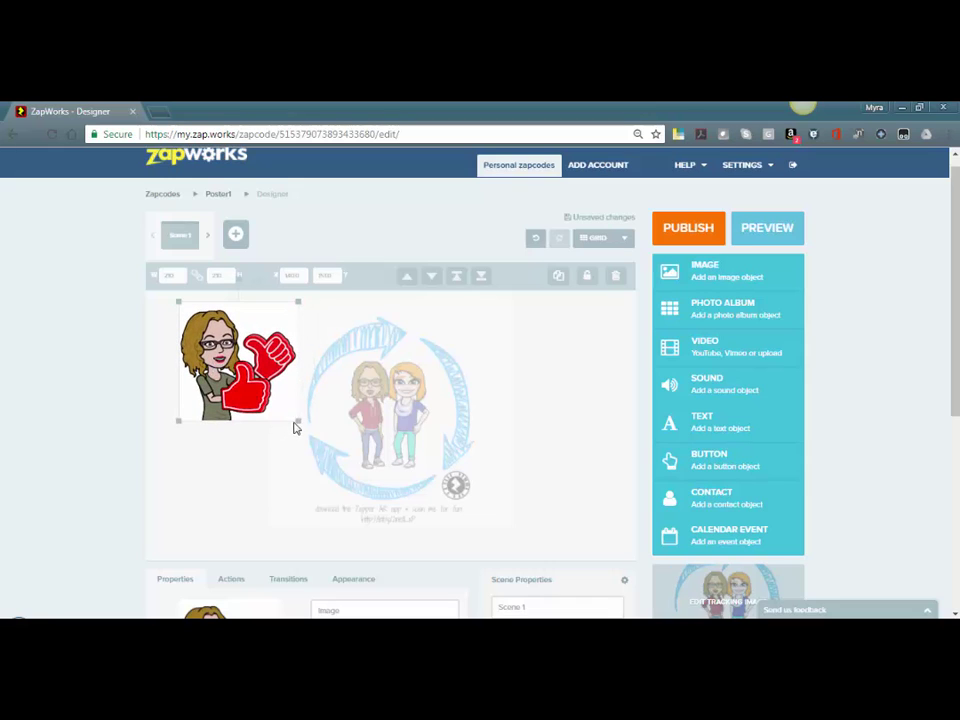
left_click_drag(298, 422, 310, 428)
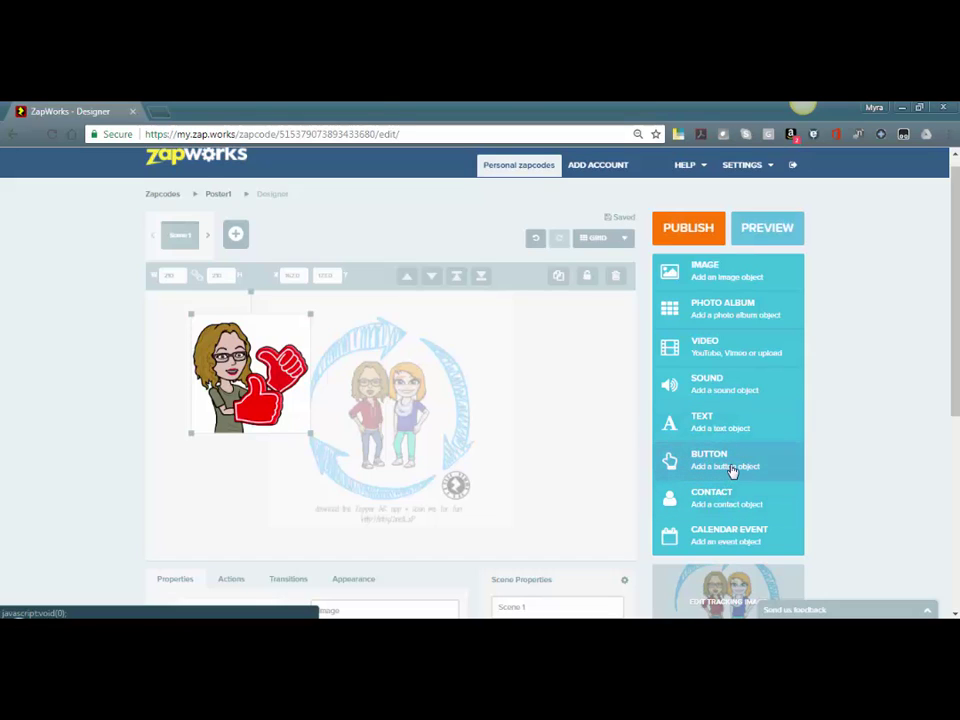
Add the YouTube promo video to Scene 1 by pasting its link
left_click(738, 348)
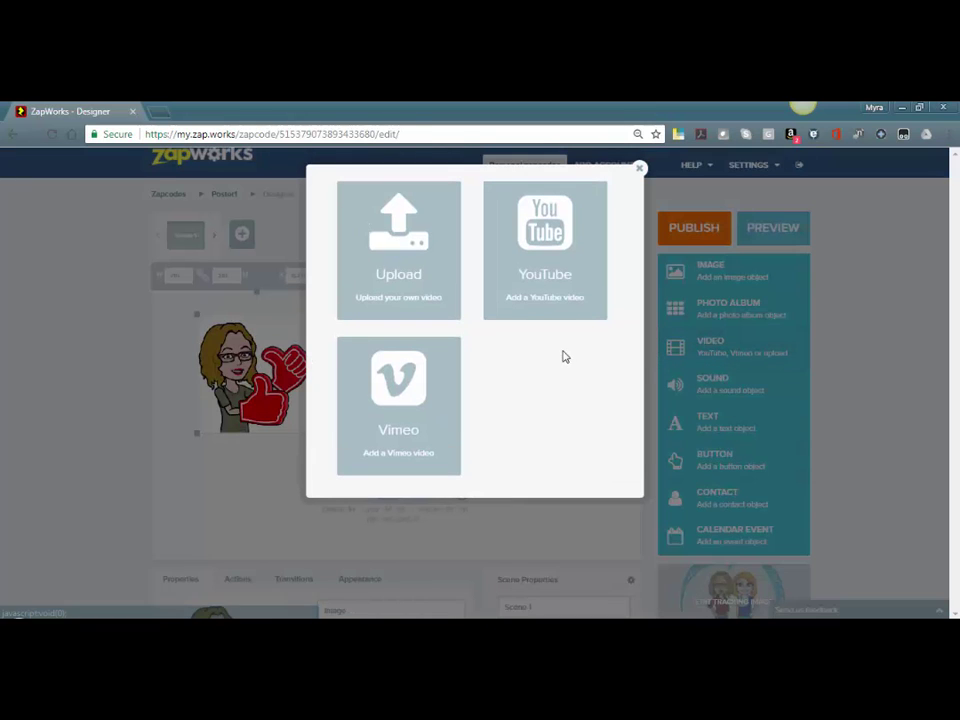
left_click(519, 289)
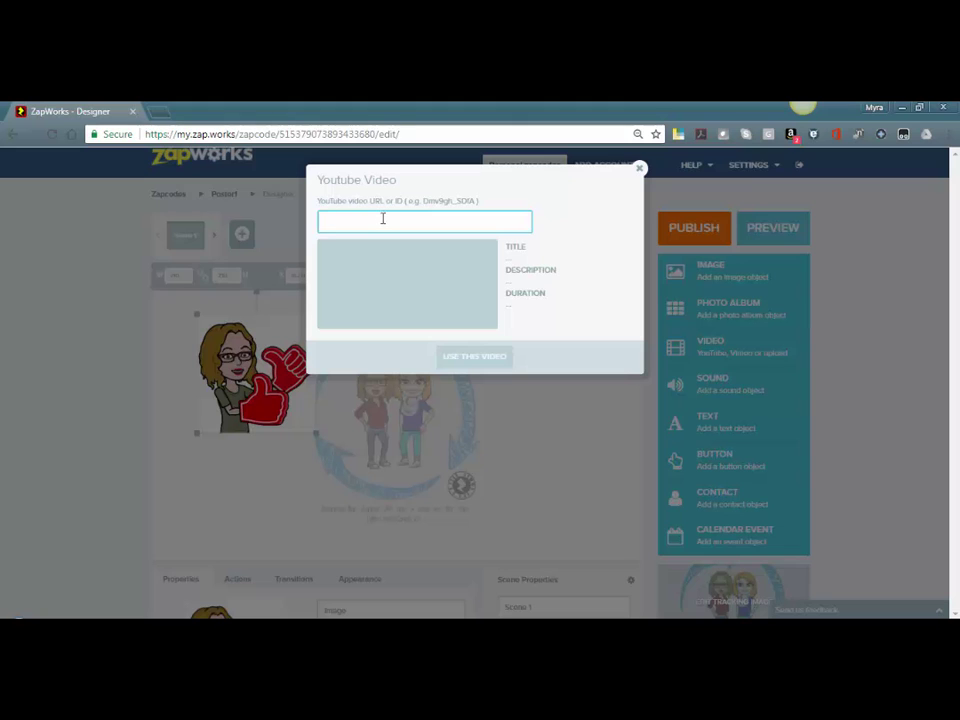
type("https://youtu.be/YkRU93NoqIs")
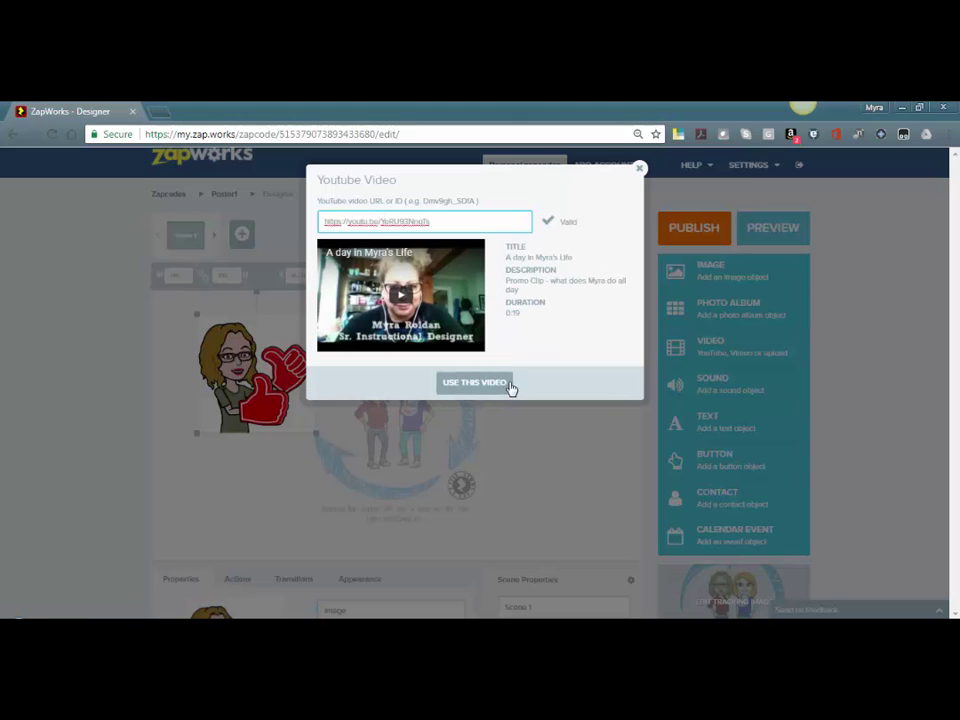
left_click(495, 390)
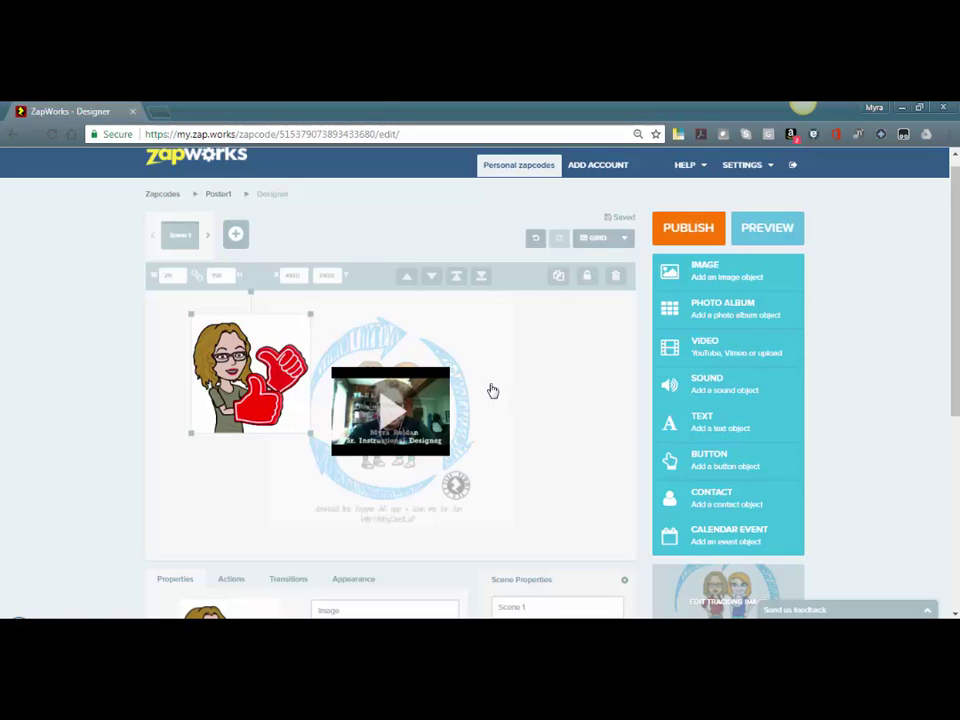
Enlarge the video, set it right of the Bitmoji, and nudge the Bitmoji up-left
left_click_drag(417, 398, 414, 344)
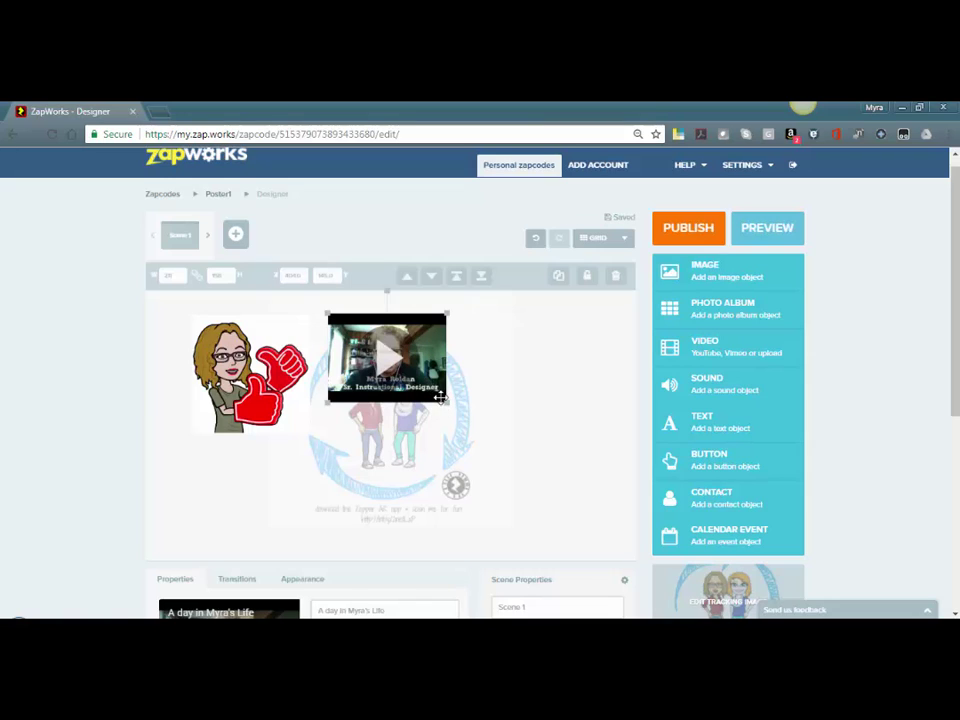
left_click_drag(441, 398, 463, 414)
left_click(339, 436)
left_click_drag(351, 418, 206, 566)
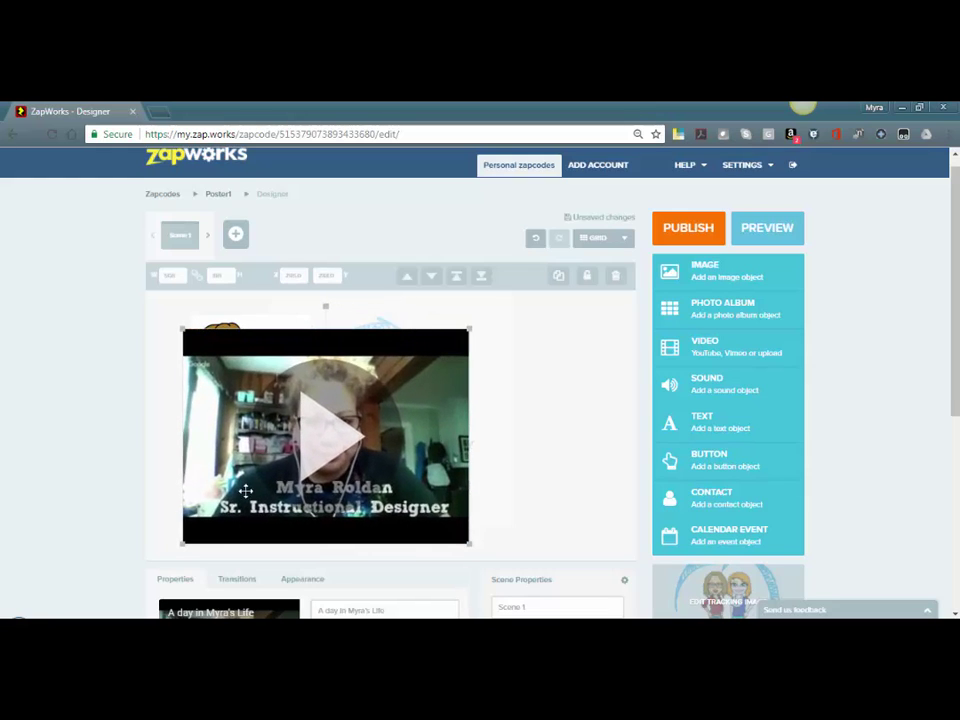
left_click_drag(245, 491, 375, 457)
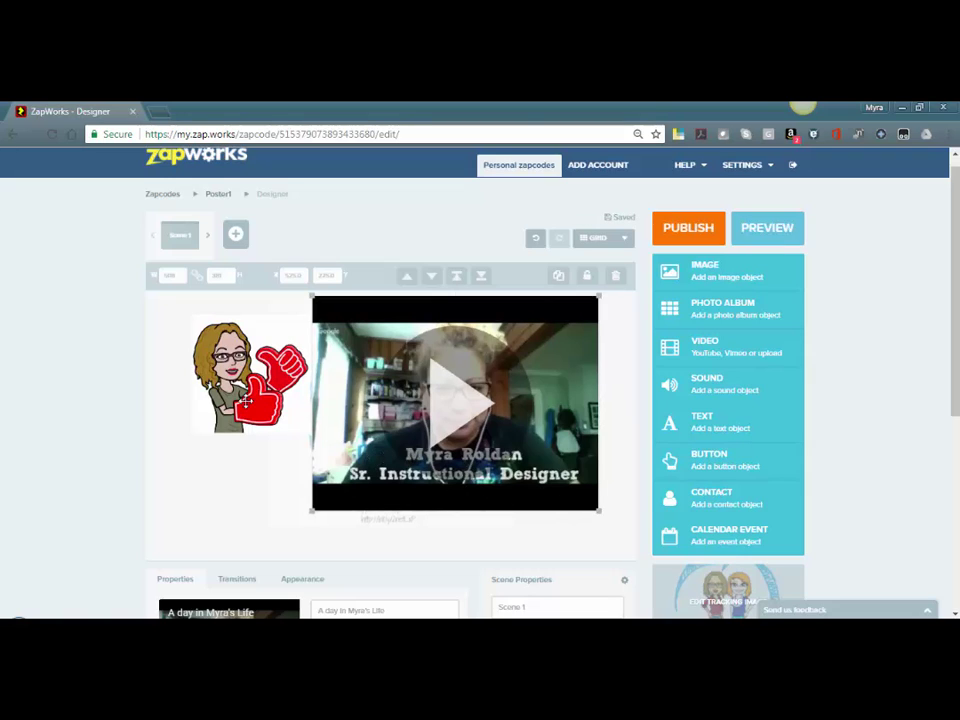
left_click_drag(249, 396, 241, 385)
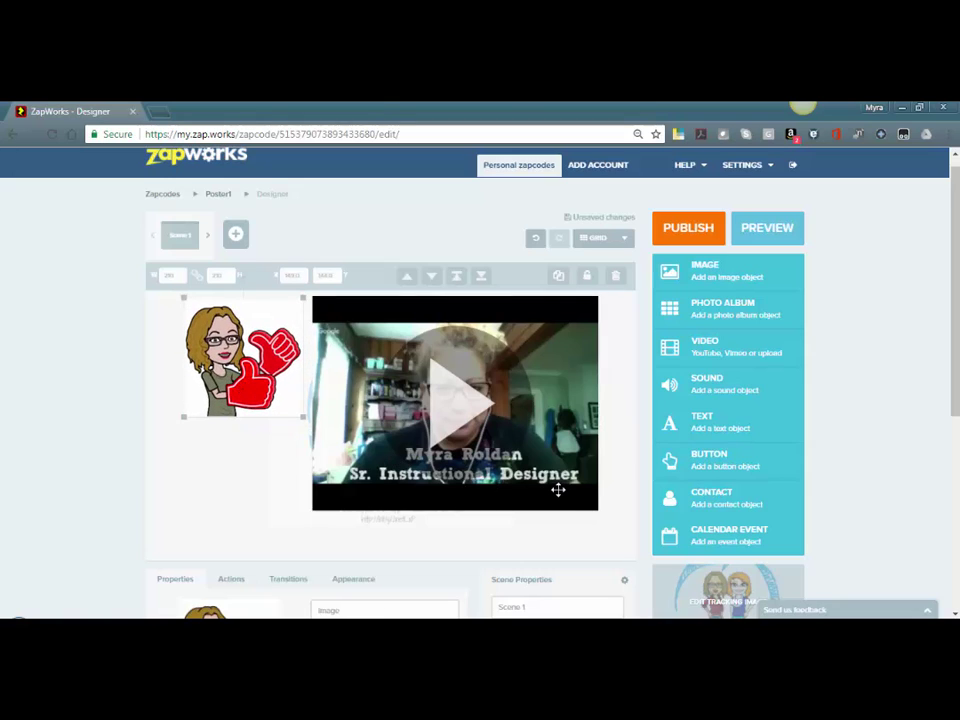
Add a button object over the video and select it for editing
left_click(700, 462)
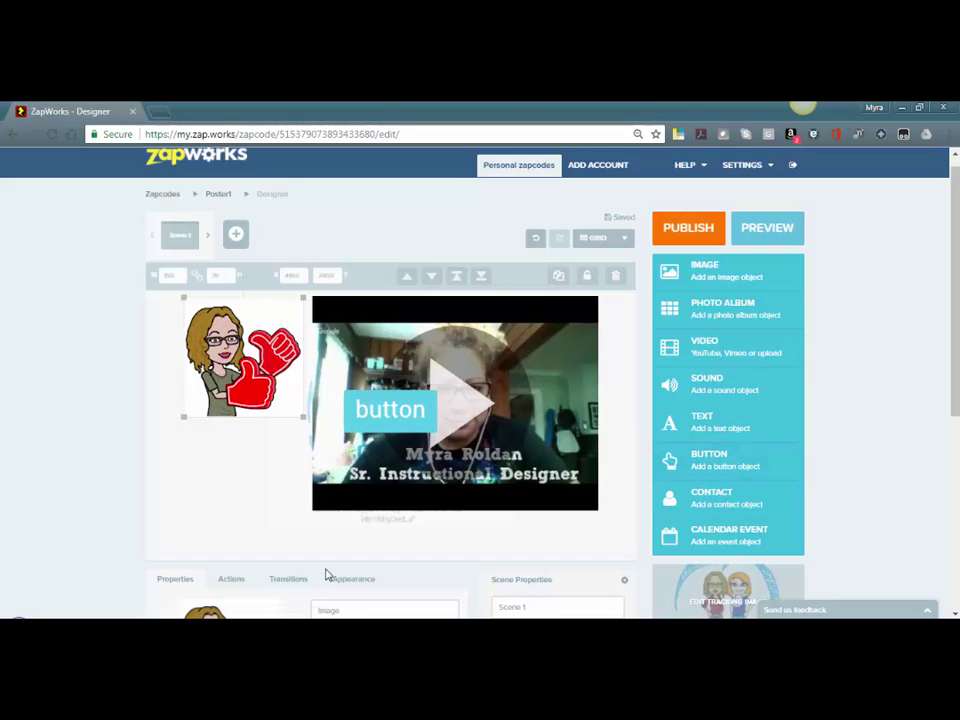
left_click(326, 428)
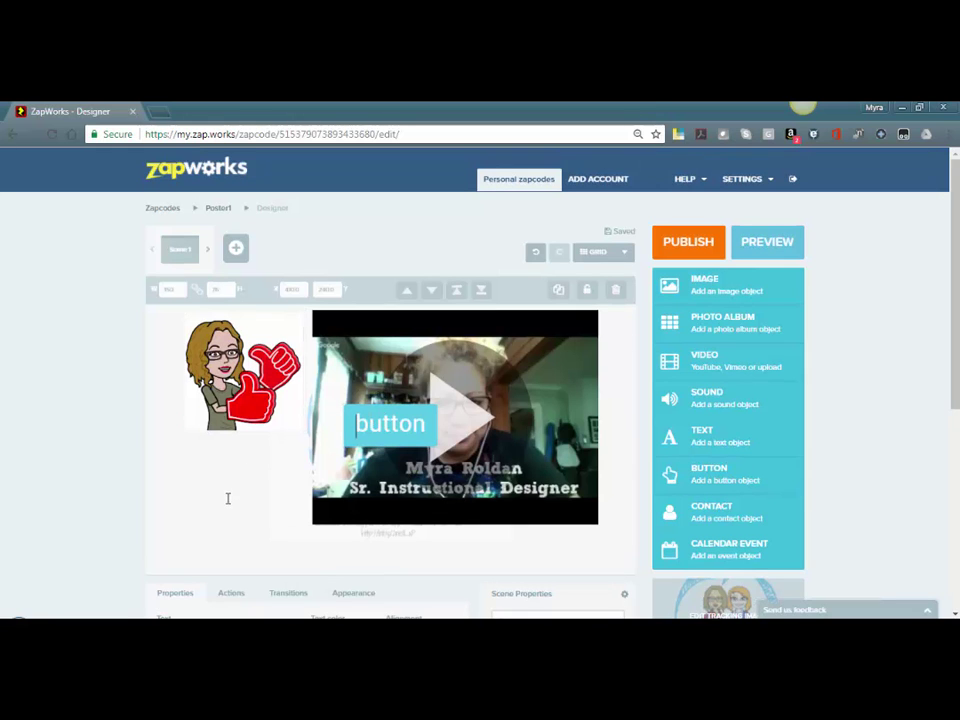
scroll(255, 500, "down", 3)
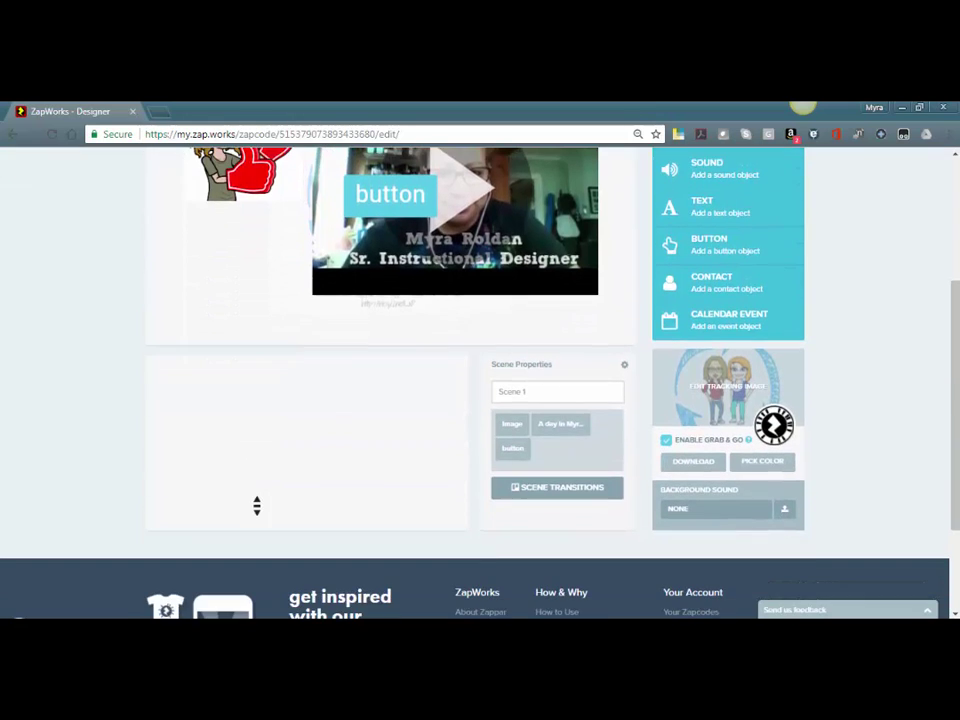
Replace the button's text with a label inviting viewers to the second person's profile
scroll(203, 487, "up", 3)
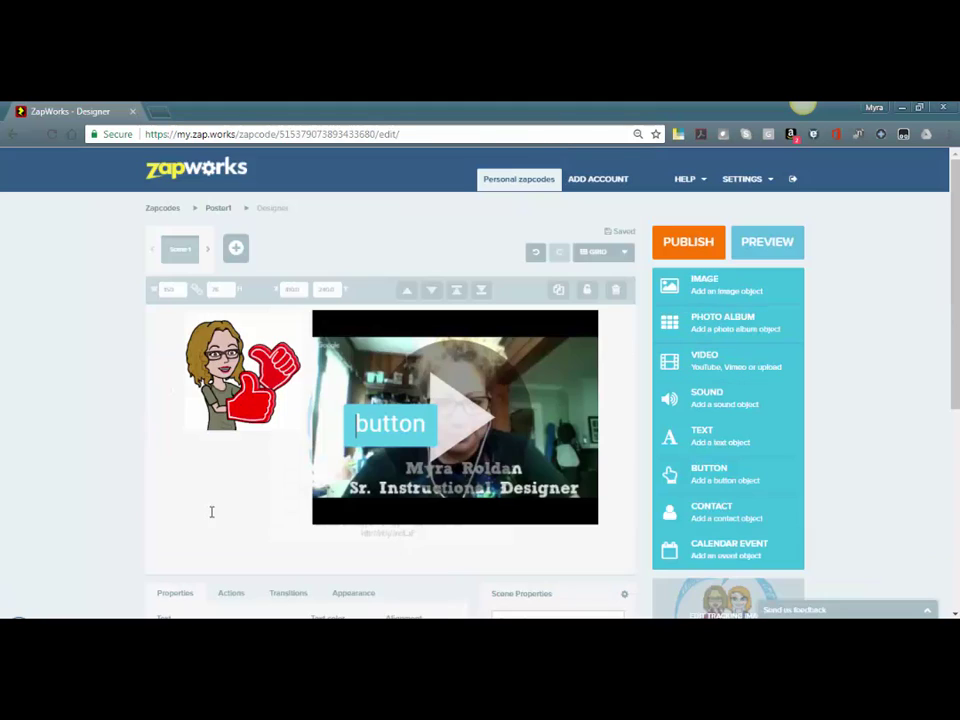
scroll(211, 512, "down", 5)
scroll(194, 395, "up", 1)
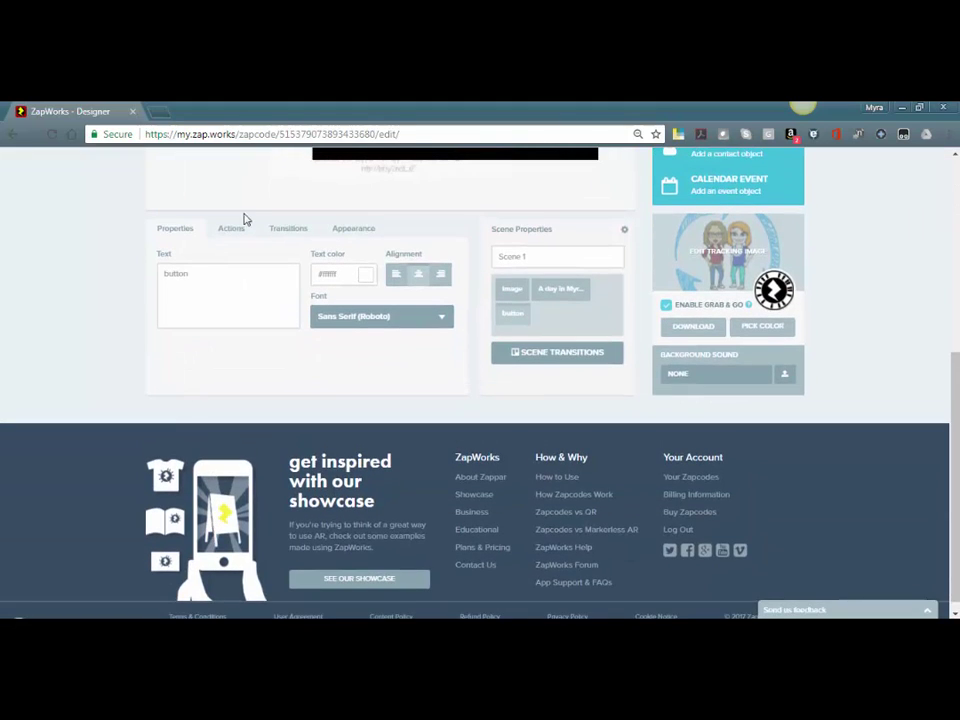
left_click_drag(218, 282, 101, 268)
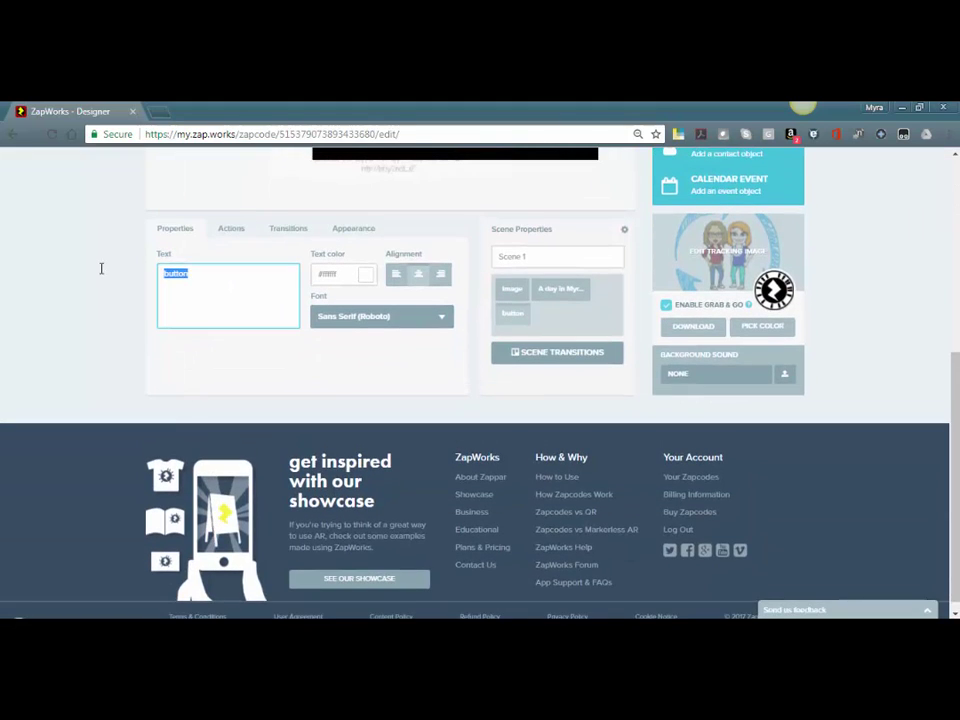
type("butt")
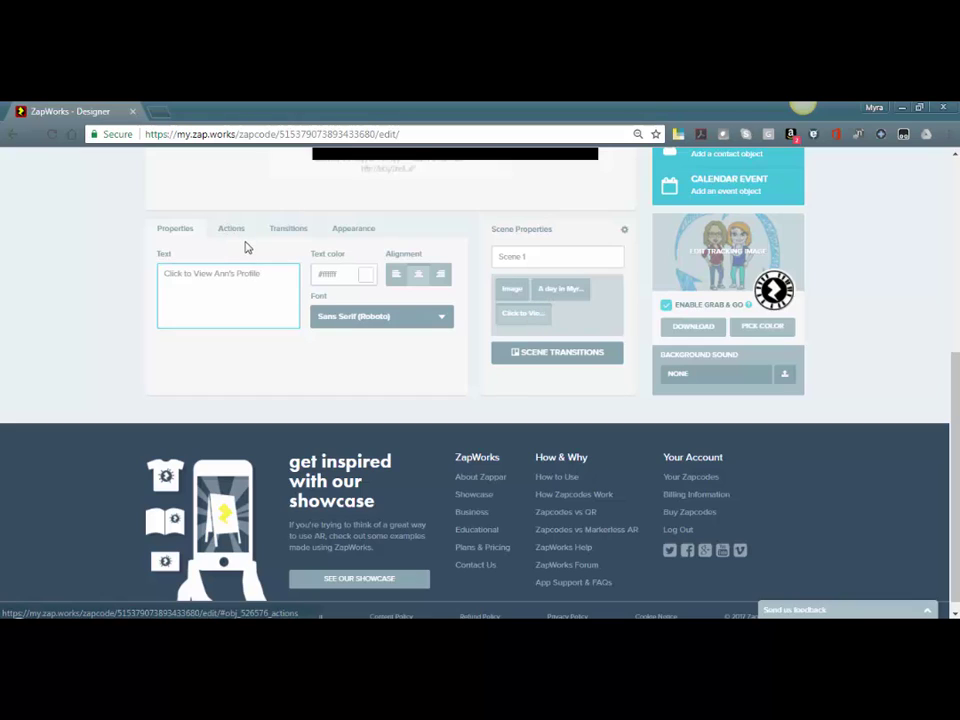
scroll(246, 248, "up", 3)
scroll(246, 249, "up", 1)
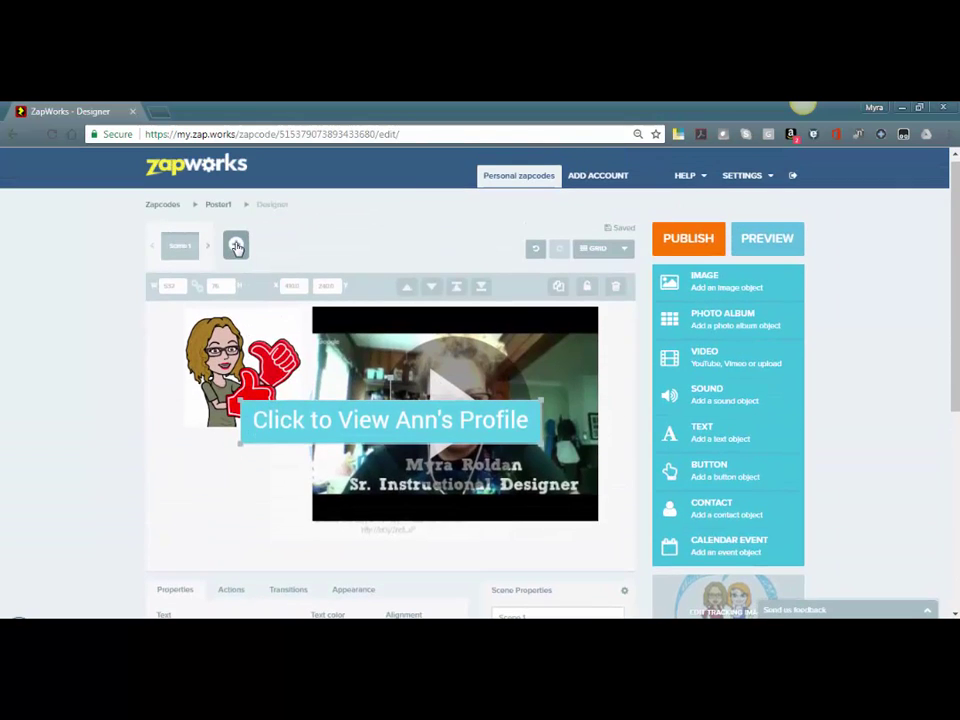
Add a second scene and rename the first scene after its featured person
left_click(236, 244)
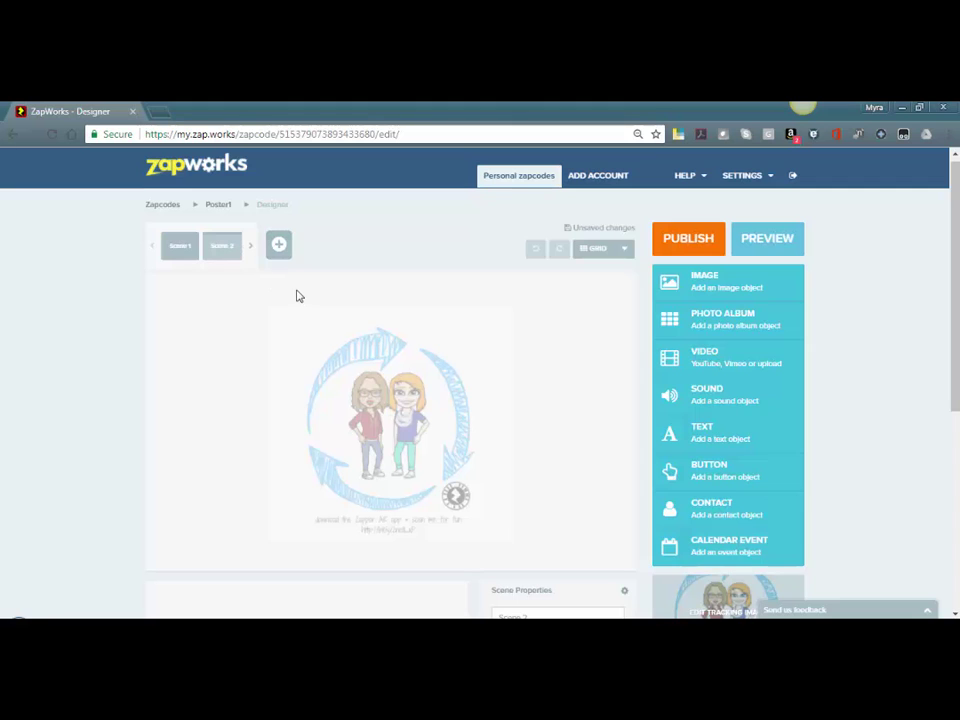
scroll(297, 296, "down", 3)
scroll(297, 296, "up", 2)
left_click(179, 175)
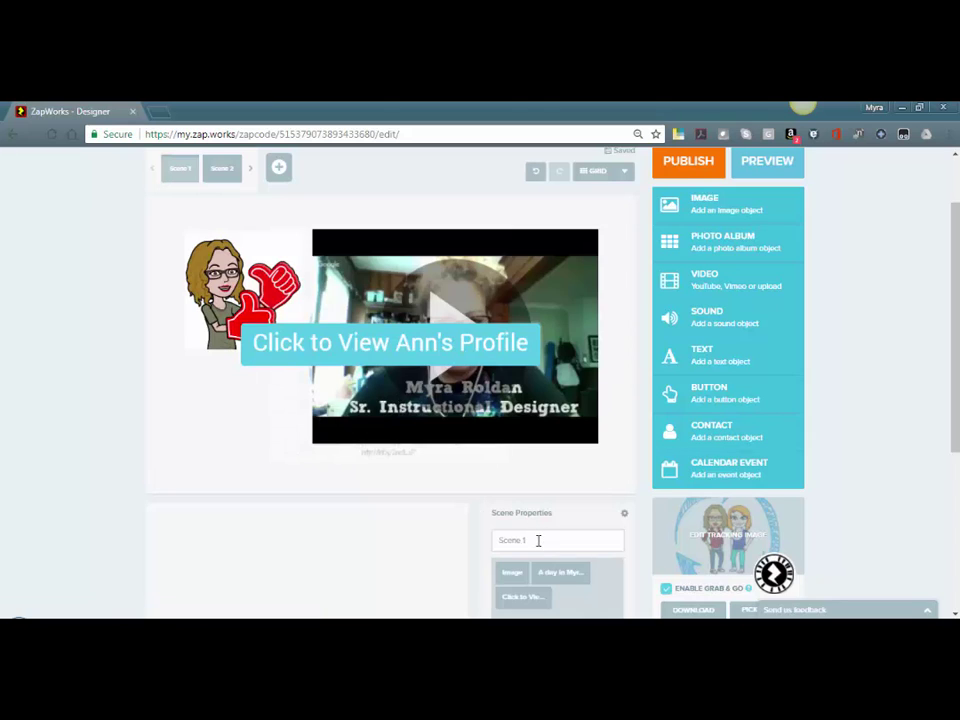
left_click_drag(538, 540, 466, 539)
type("Myra")
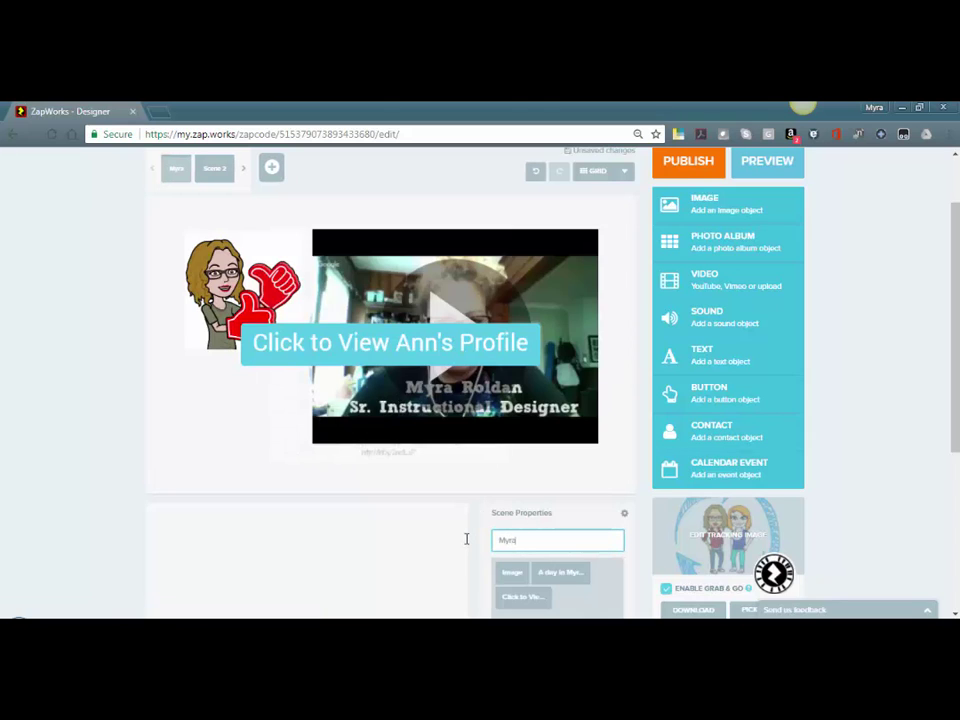
Rename the second scene after the second featured person
left_click(216, 170)
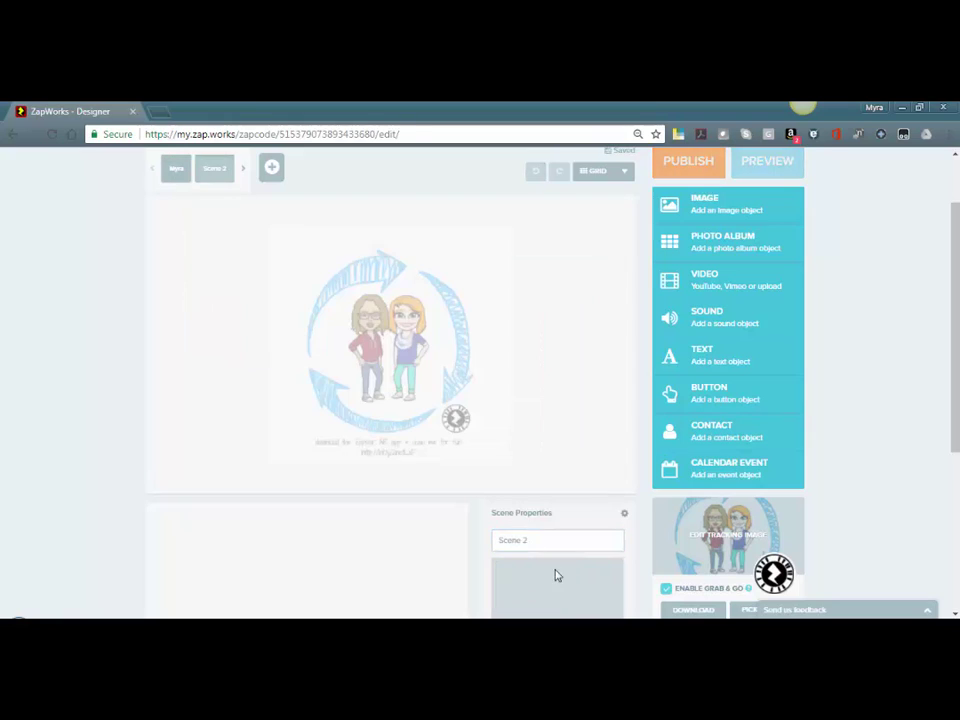
left_click_drag(545, 536, 491, 538)
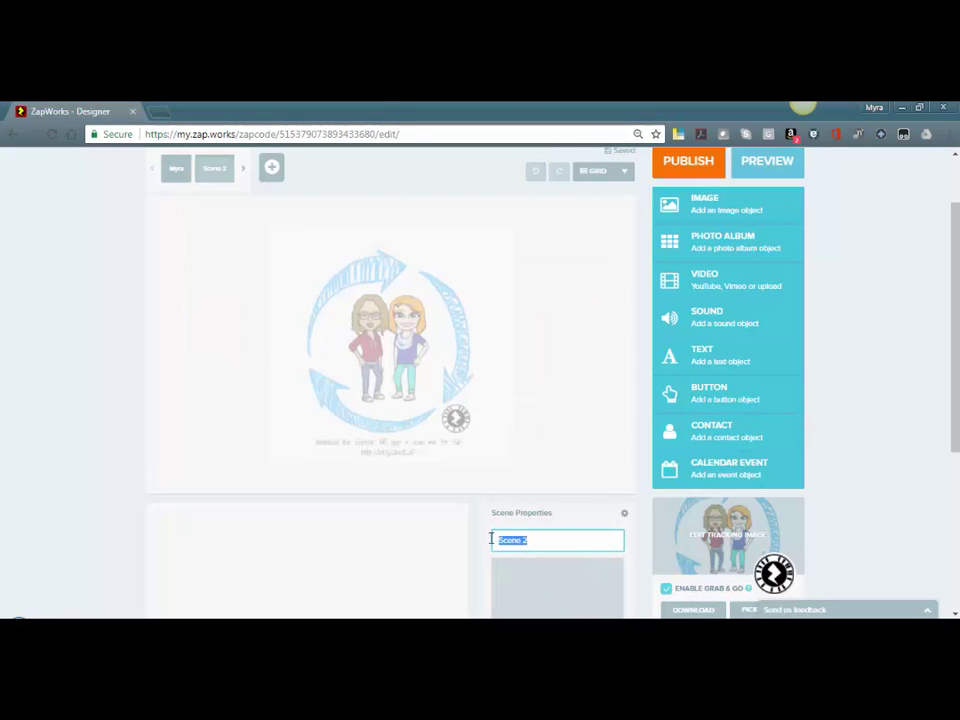
key("End")
type("nd")
key("BackSpace")
key("BackSpace")
key("BackSpace")
type("And")
left_click(174, 170)
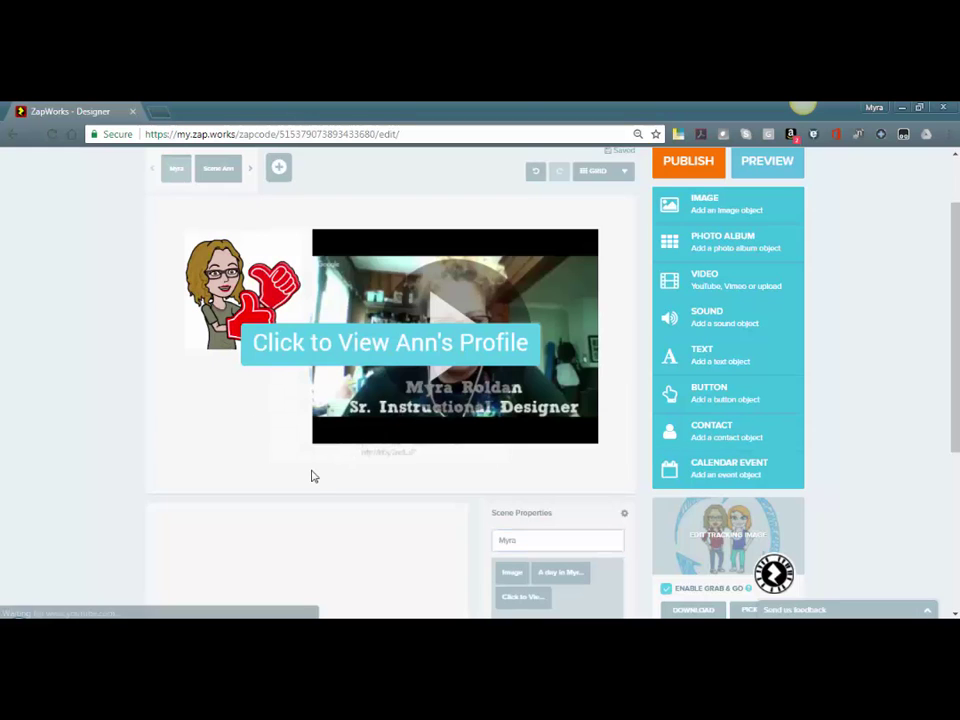
Shrink the profile button, move it below the Bitmoji, and shift the video left
scroll(313, 476, "down", 3)
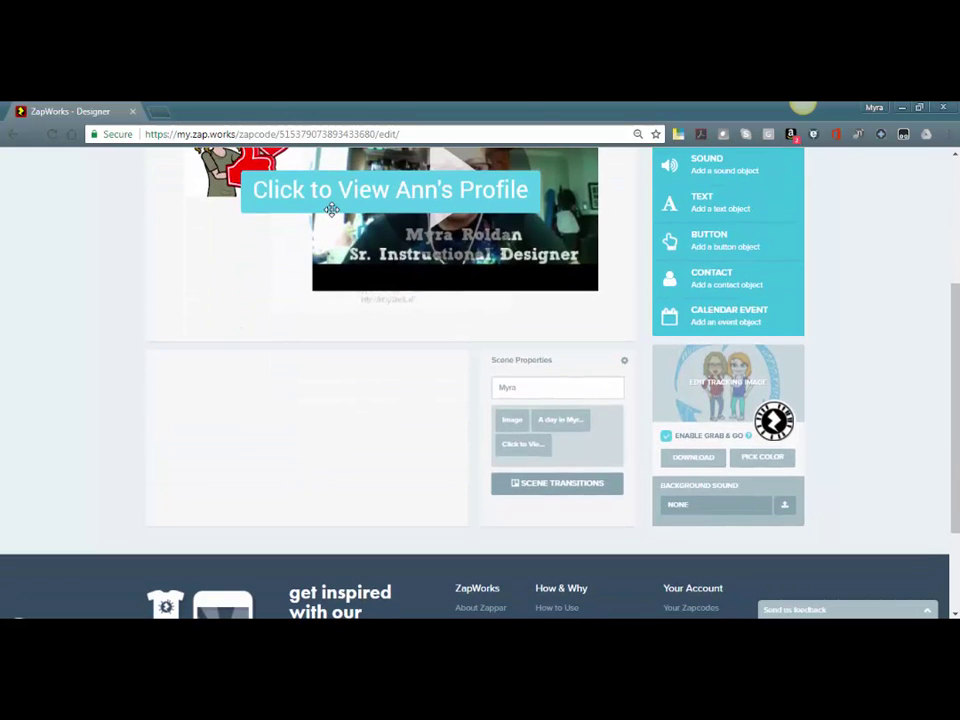
scroll(248, 160, "up", 3)
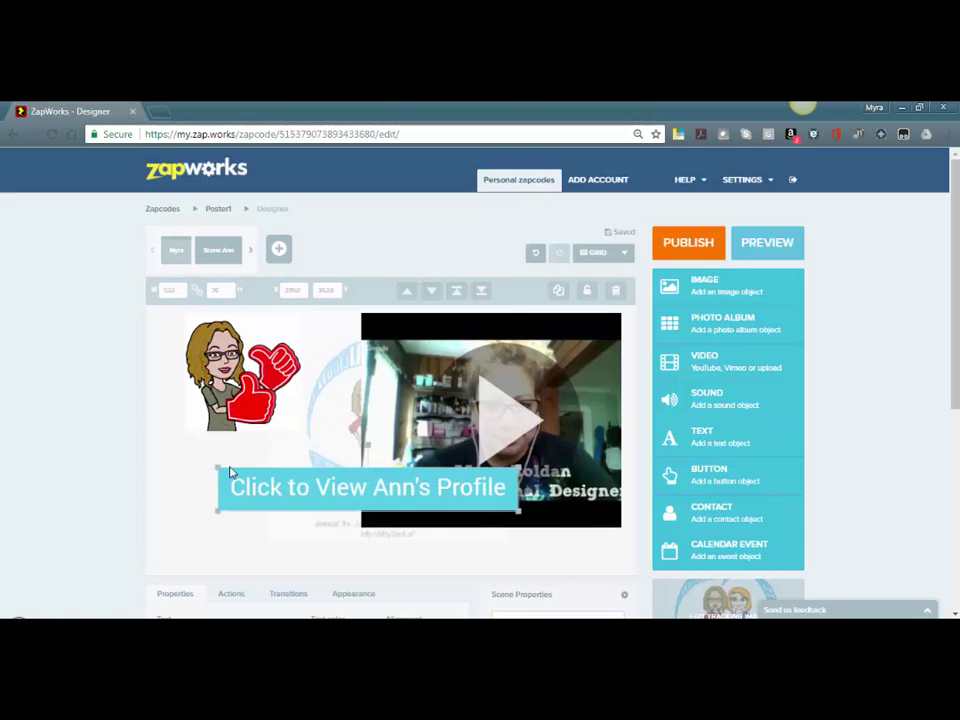
left_click_drag(222, 467, 188, 471)
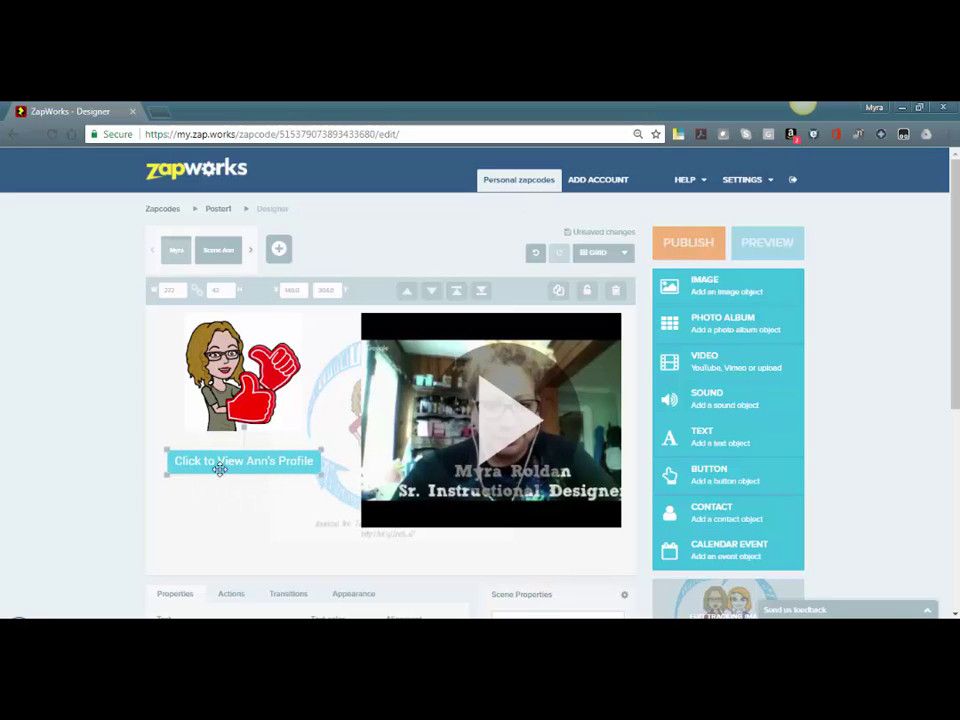
left_click_drag(423, 472, 387, 477)
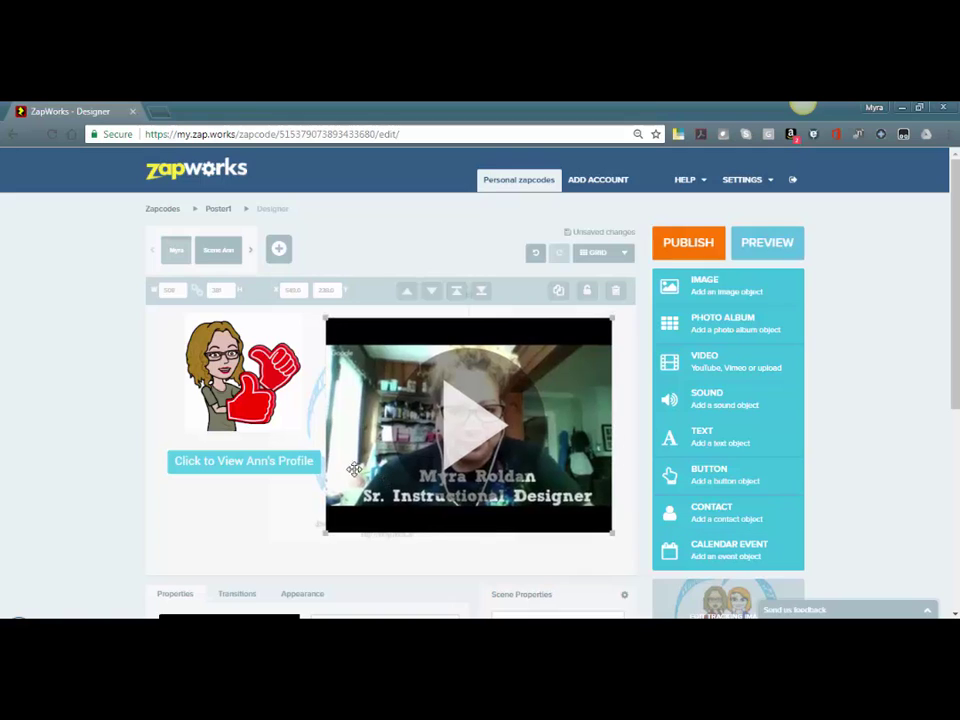
left_click_drag(298, 473, 293, 525)
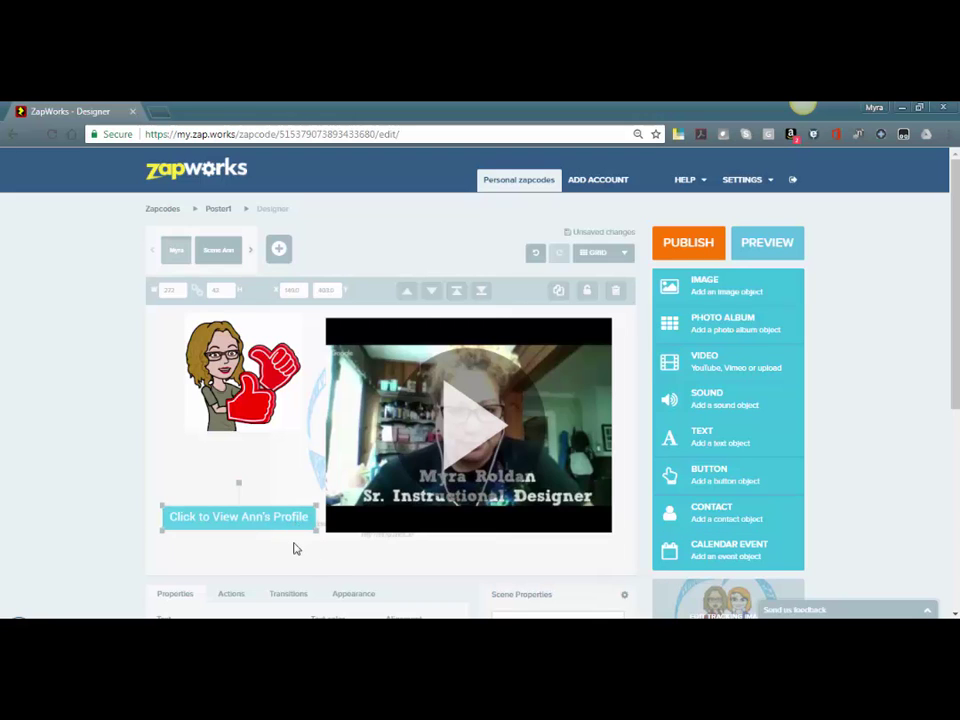
Set the profile button's On Tap action to 'Go to scene' with Scene Ann as the destination
middle_click(283, 550)
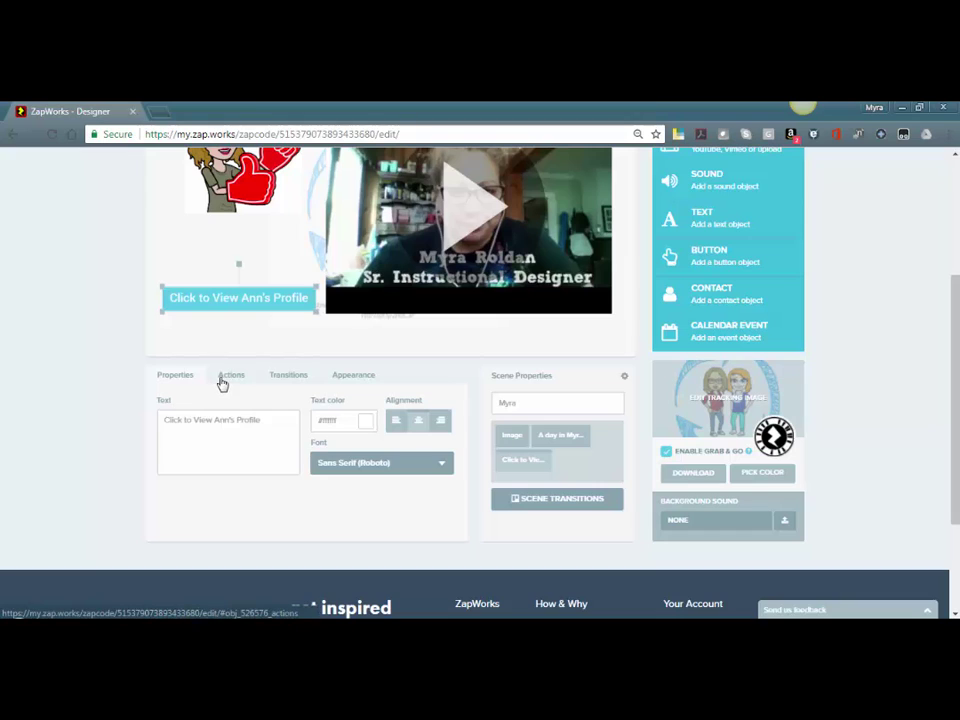
left_click(222, 383)
left_click(230, 432)
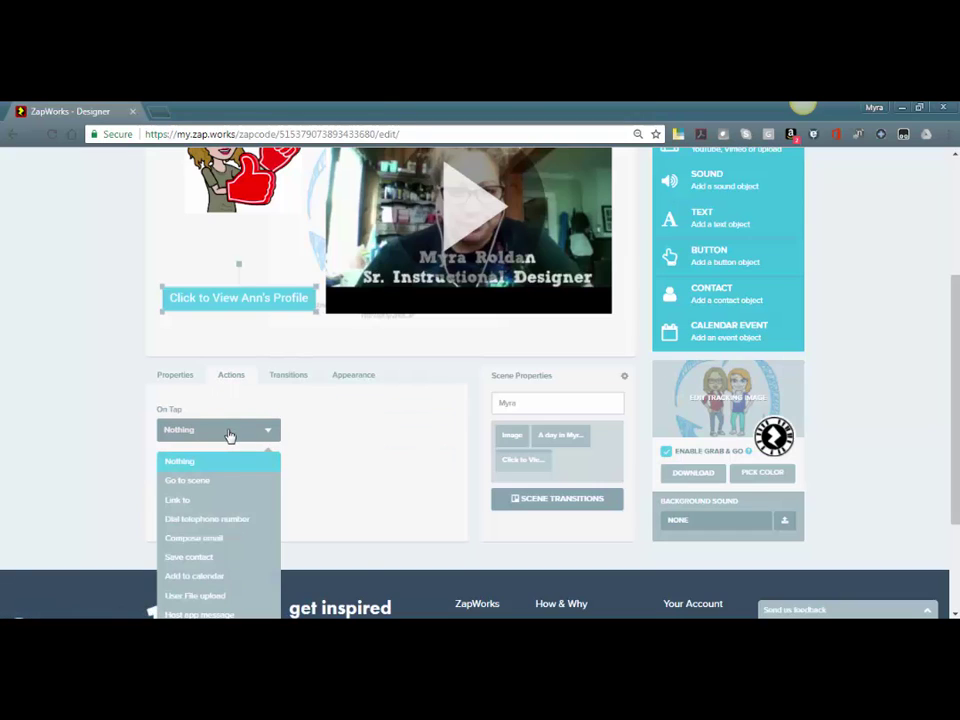
left_click(205, 488)
left_click(366, 433)
left_click(364, 462)
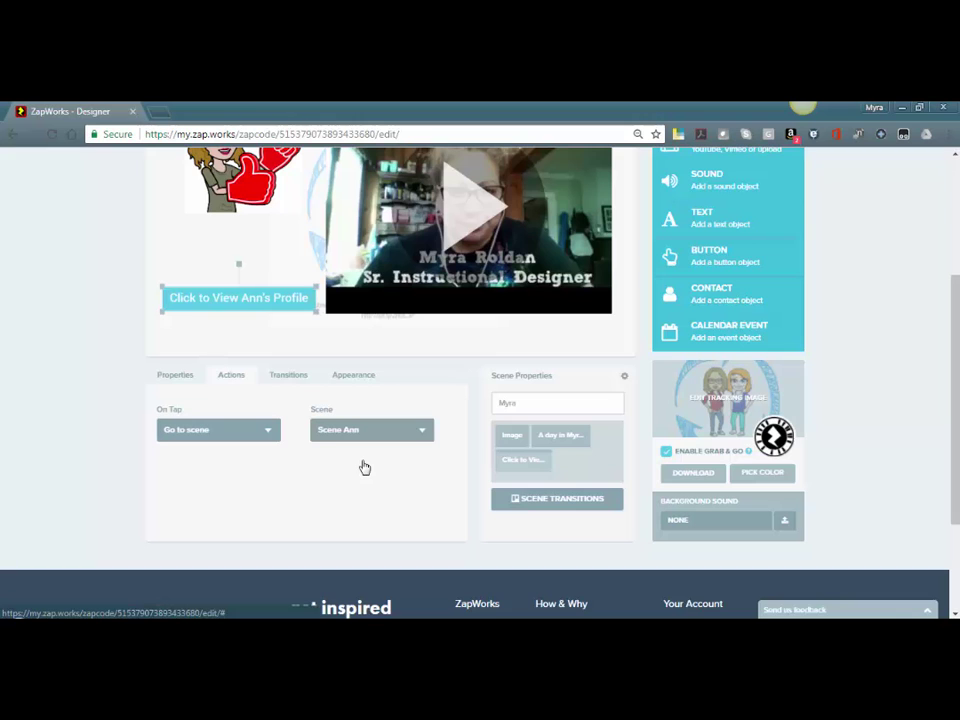
Switch to Scene Ann and insert the red-haired Bitmoji from recent uploads on the canvas's left side
scroll(424, 516, "up", 3)
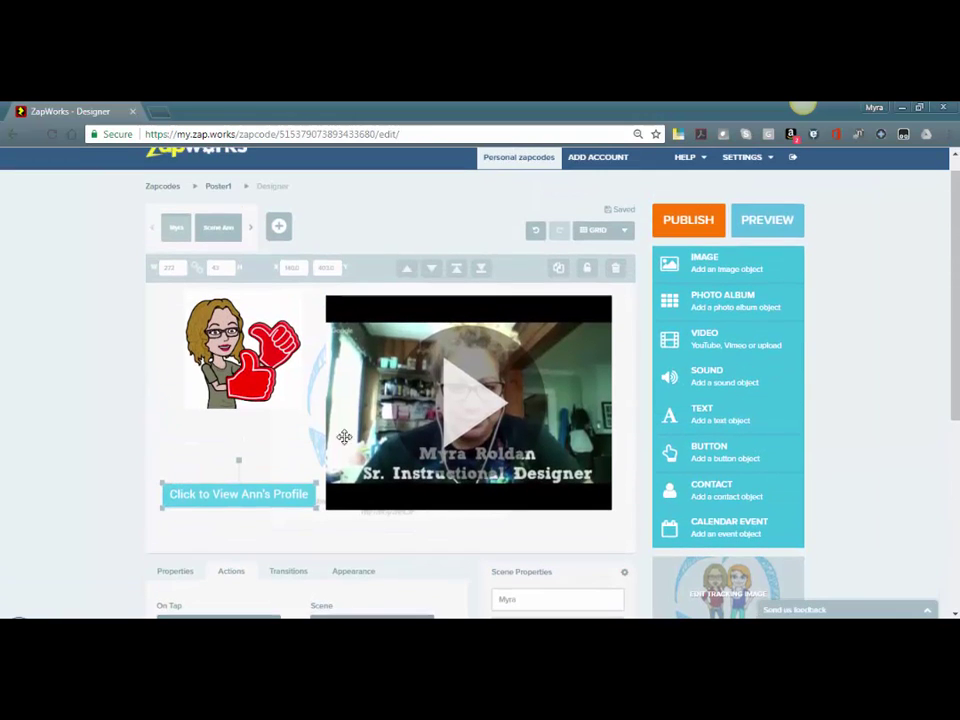
left_click(210, 236)
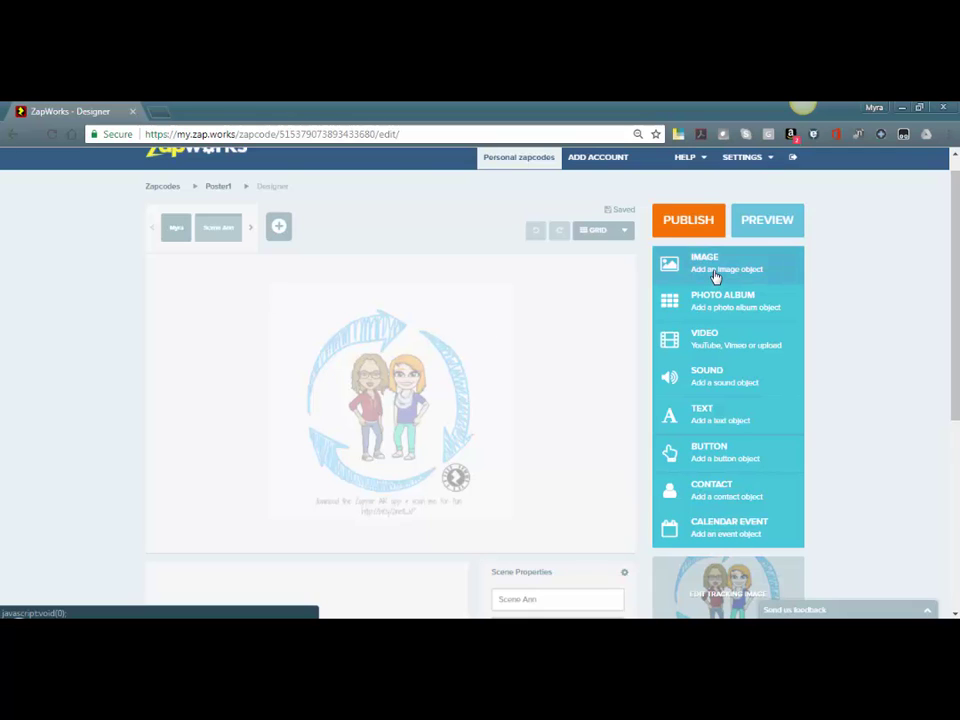
left_click(714, 277)
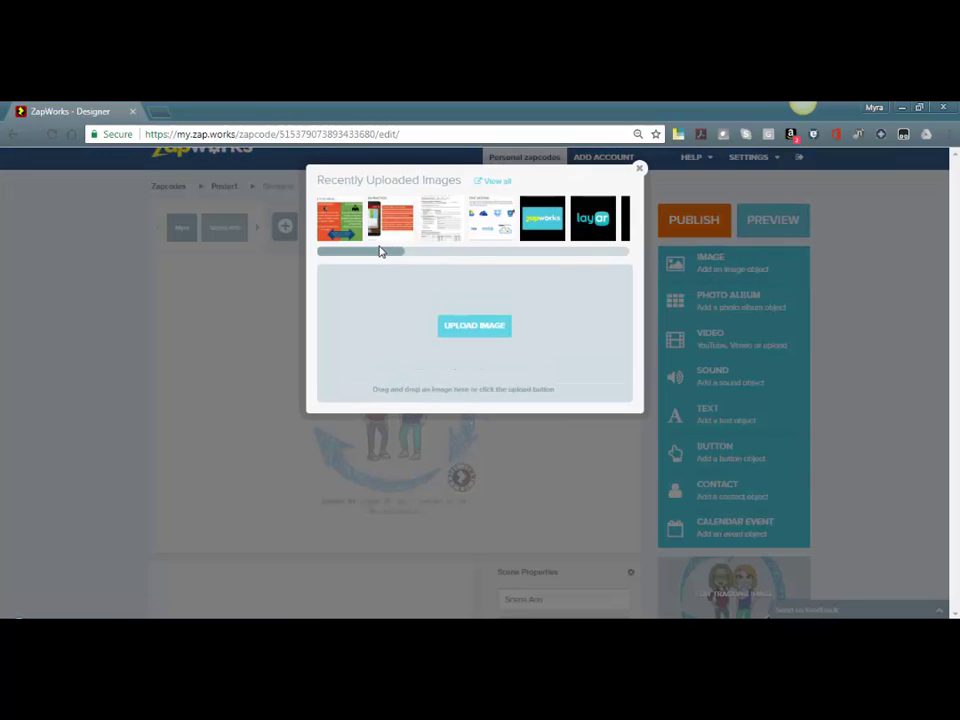
left_click_drag(371, 259, 486, 255)
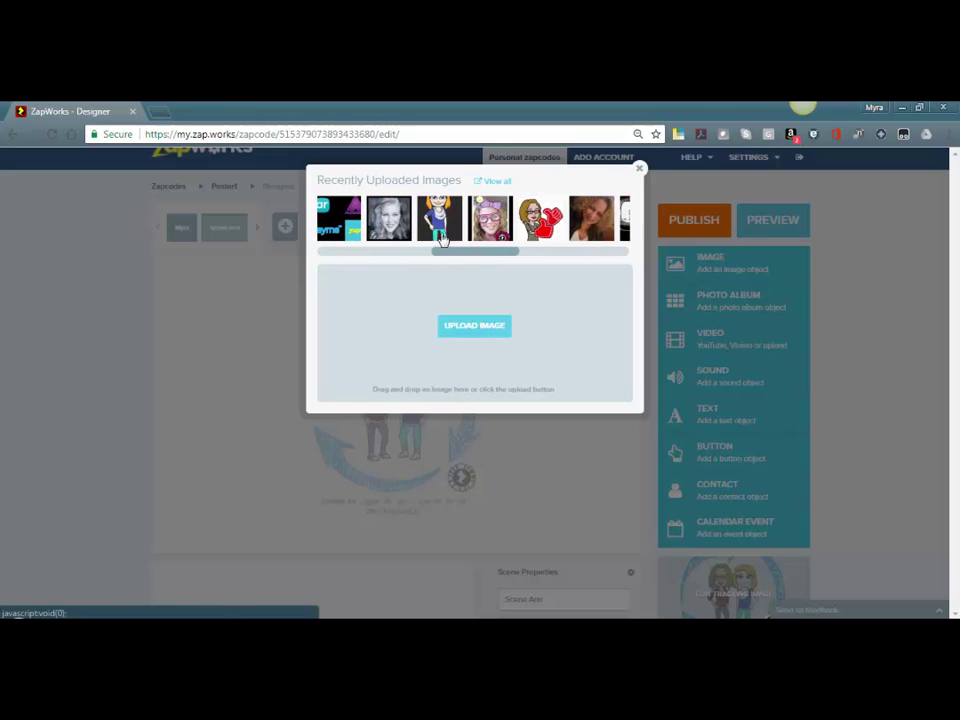
left_click(440, 236)
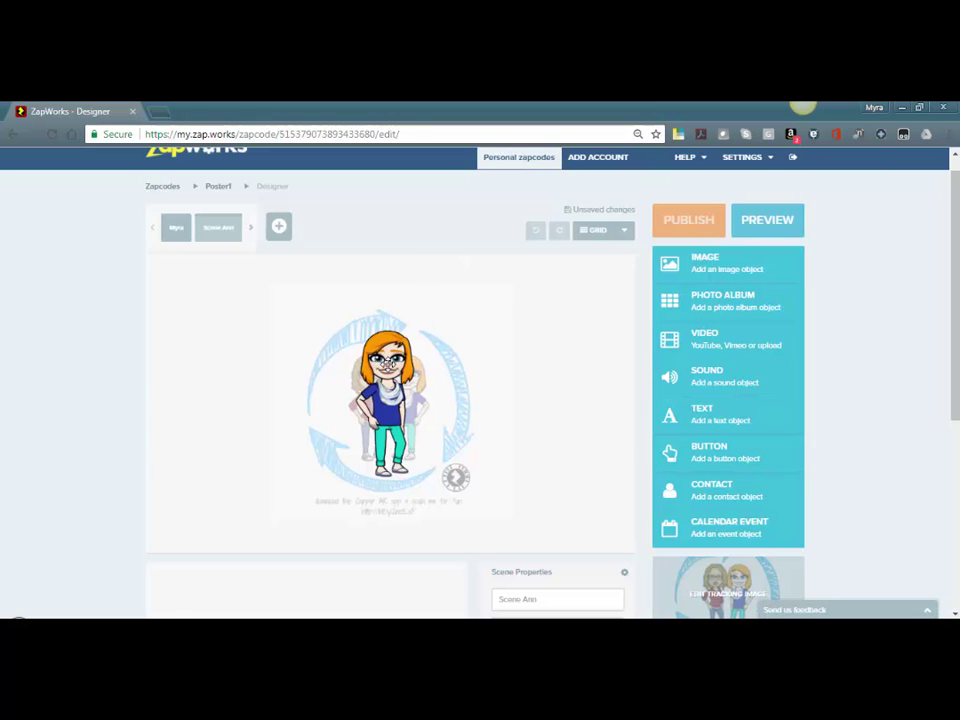
left_click_drag(385, 355, 243, 352)
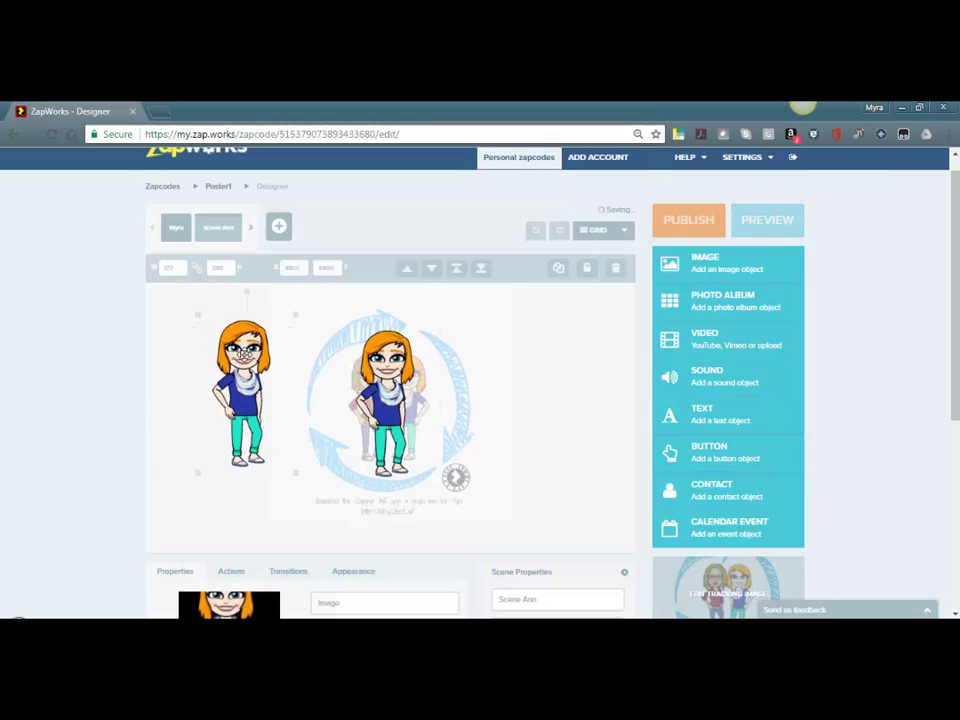
Start a contact card, upload the contact's photo, and enter her first name, last name and e-mail
left_click(715, 498)
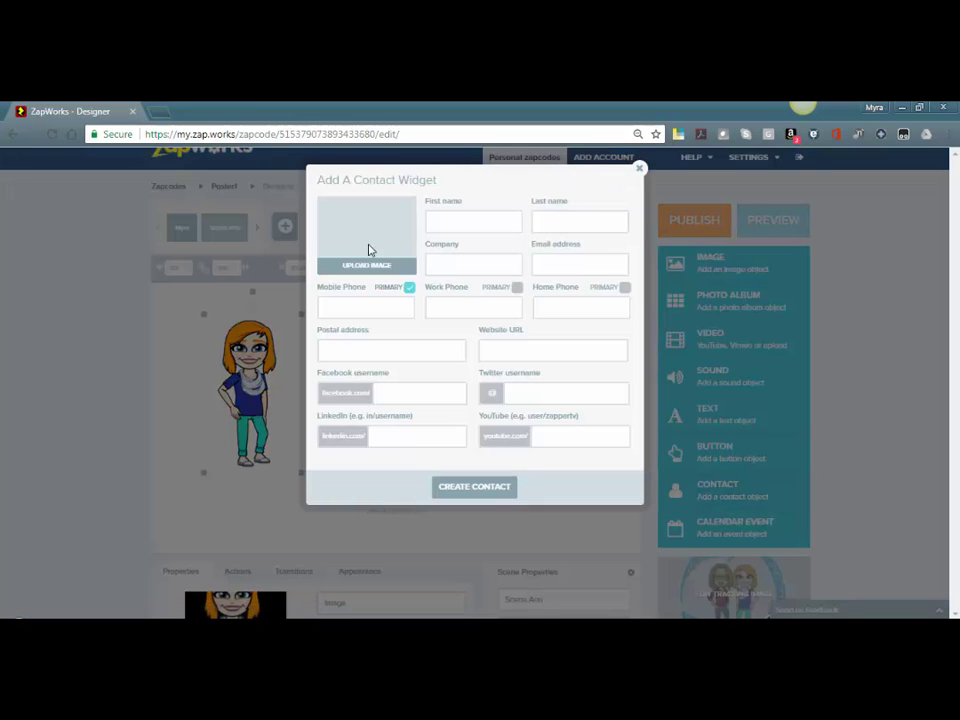
left_click(363, 266)
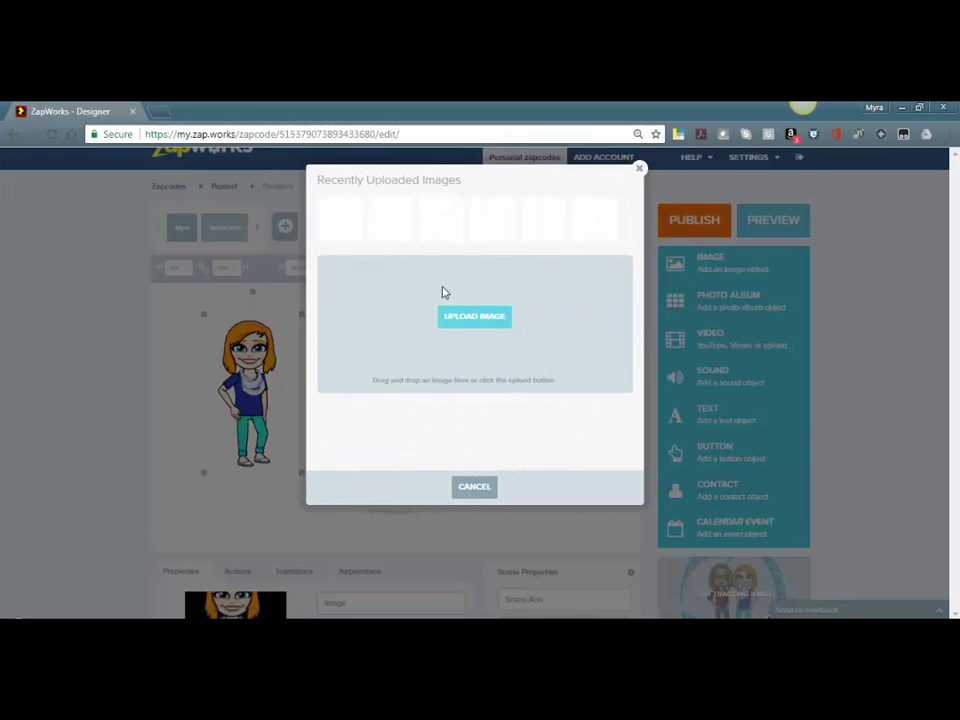
left_click(484, 318)
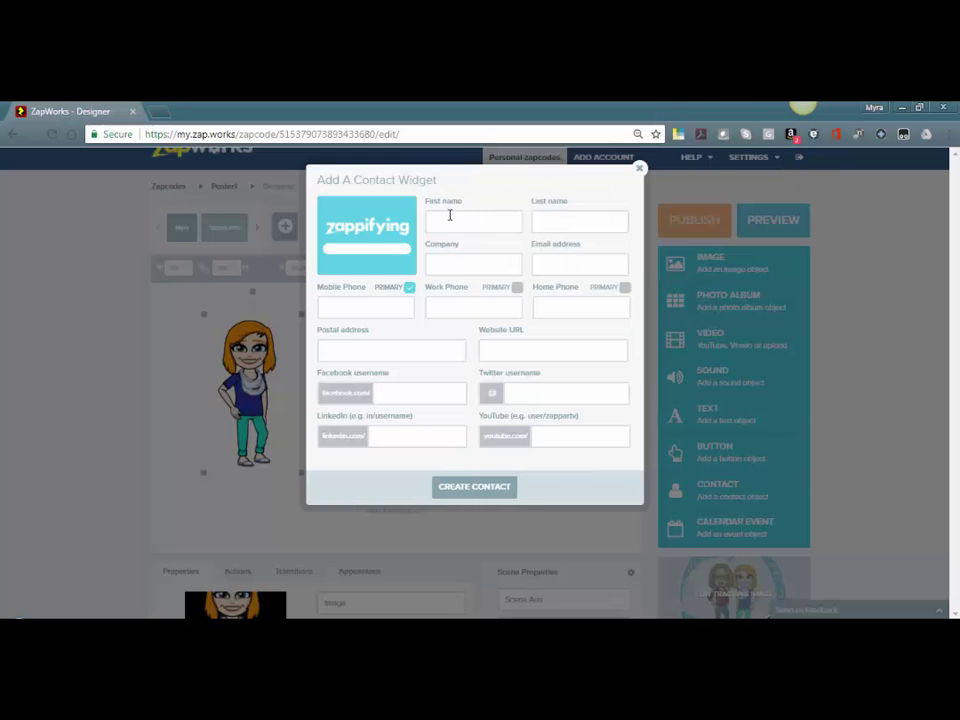
left_click(449, 218)
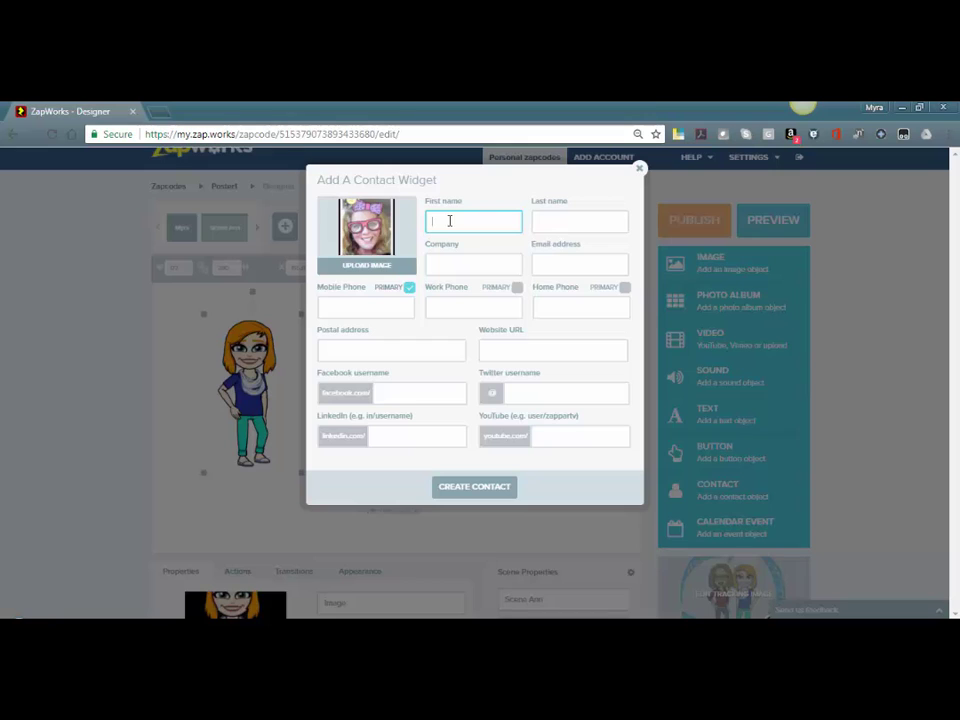
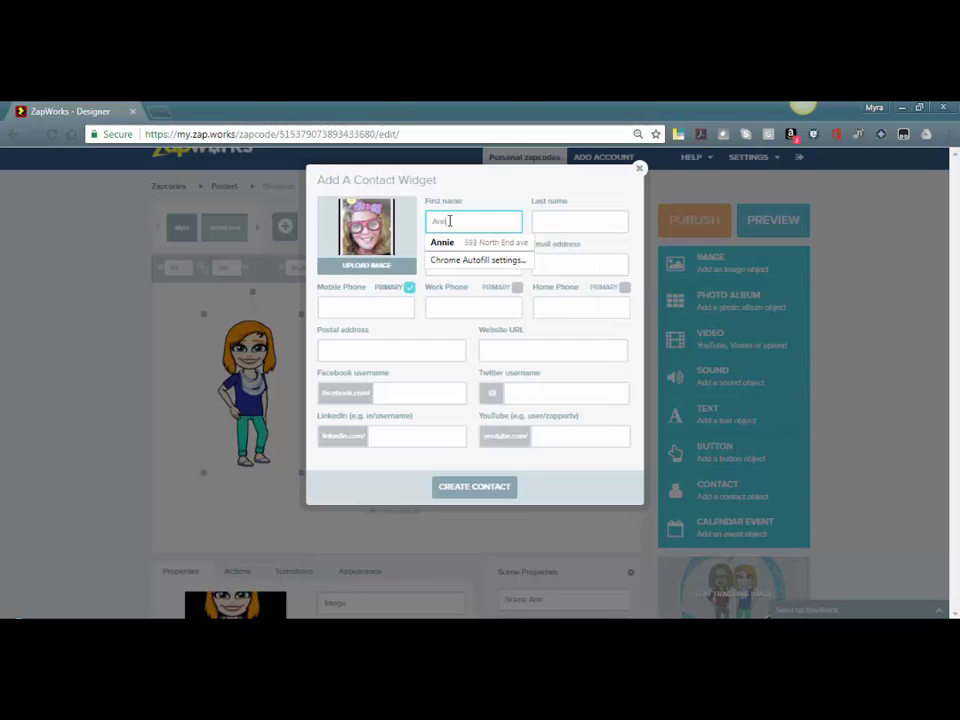
key("Tab")
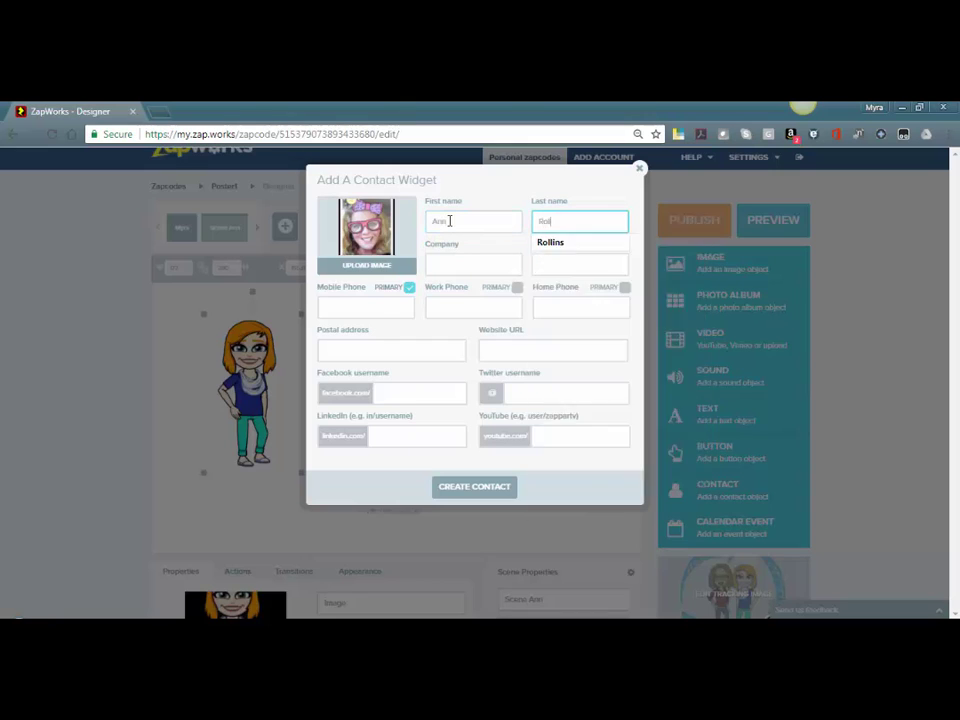
key("Tab")
key("ctrl+v")
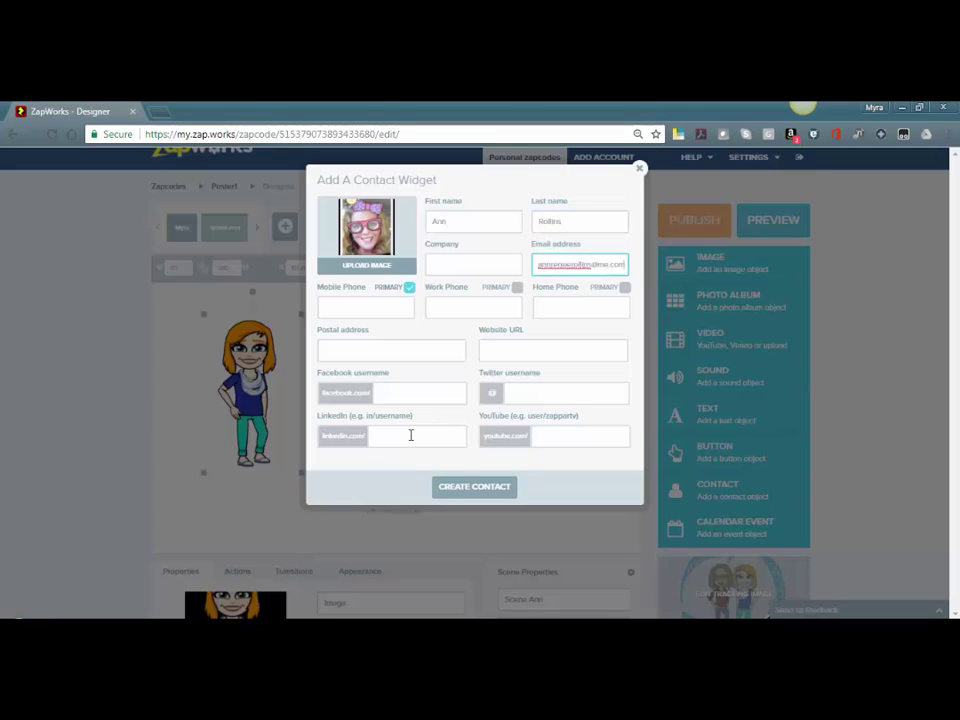
Add her LinkedIn profile and Twitter username, create the card, and move it beside the Bitmoji
left_click(410, 435)
type("in")
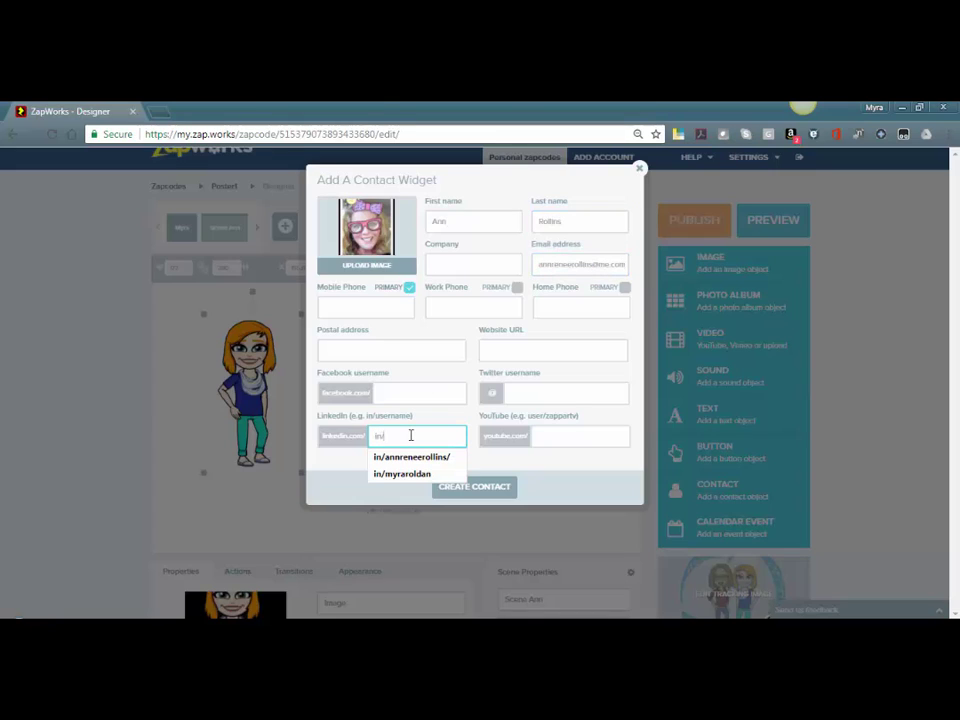
type("/")
key("Down")
key("Return")
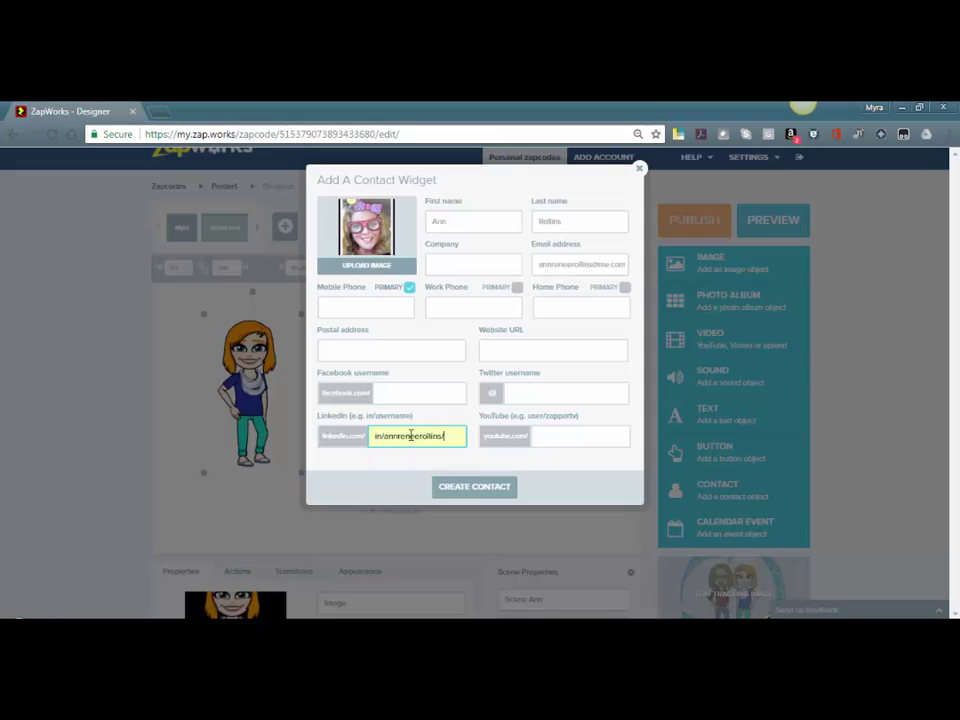
left_click(523, 394)
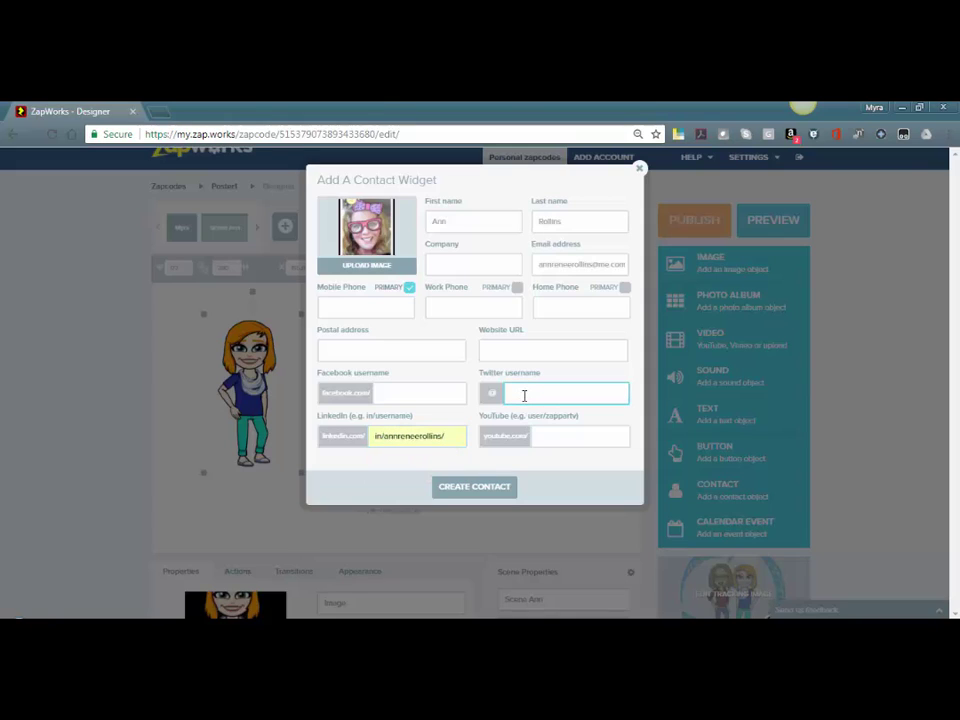
type("an")
key("Down")
key("Return")
left_click(494, 488)
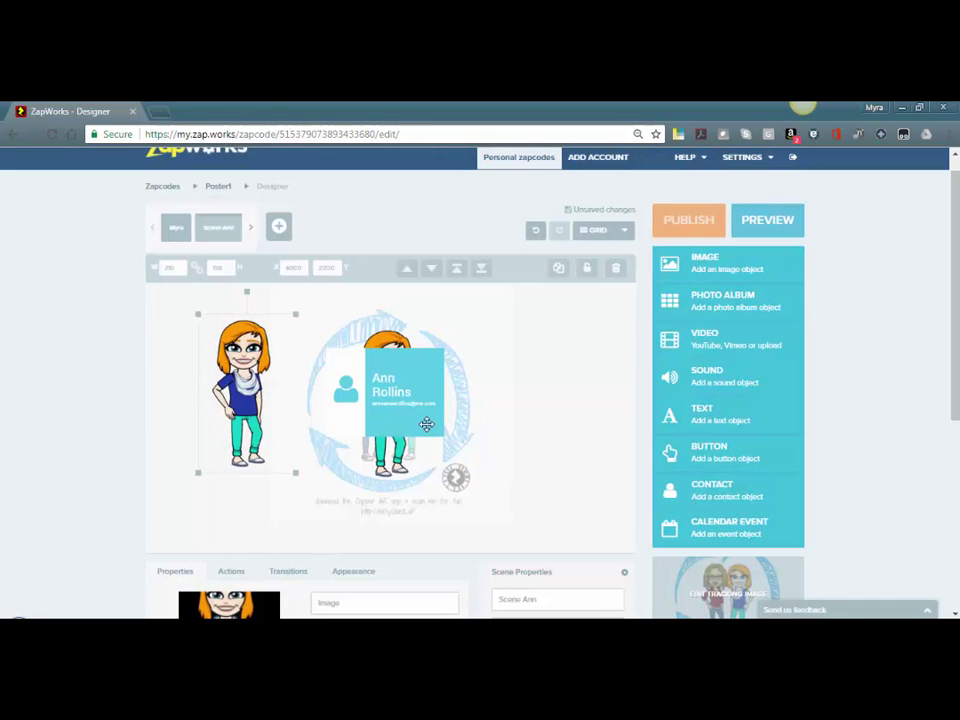
left_click_drag(424, 422, 557, 479)
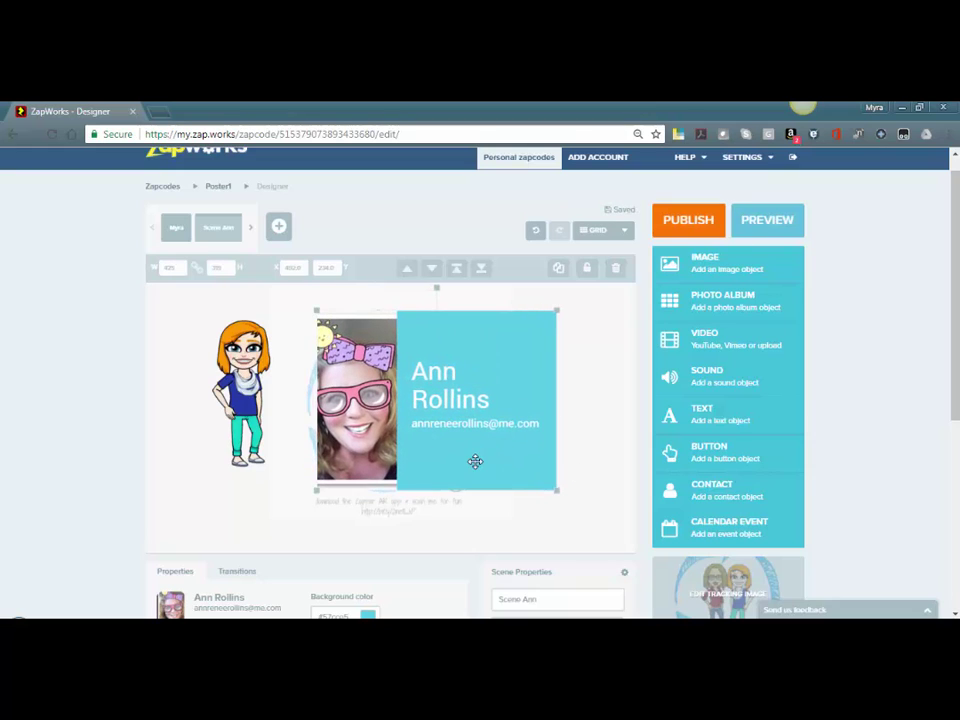
left_click(588, 392)
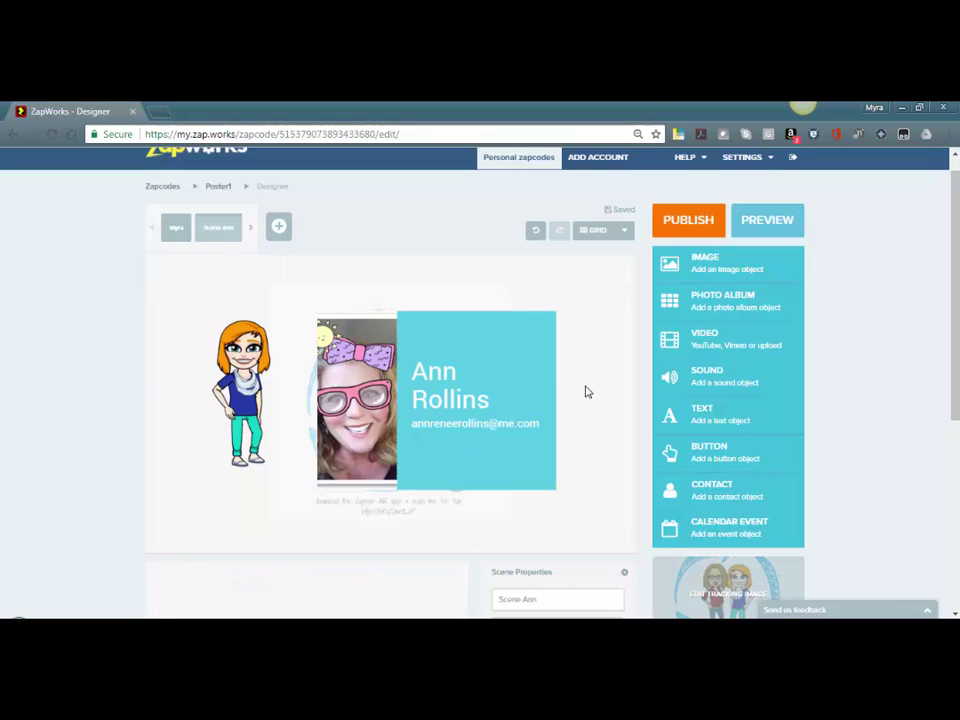
left_click_drag(953, 321, 953, 352)
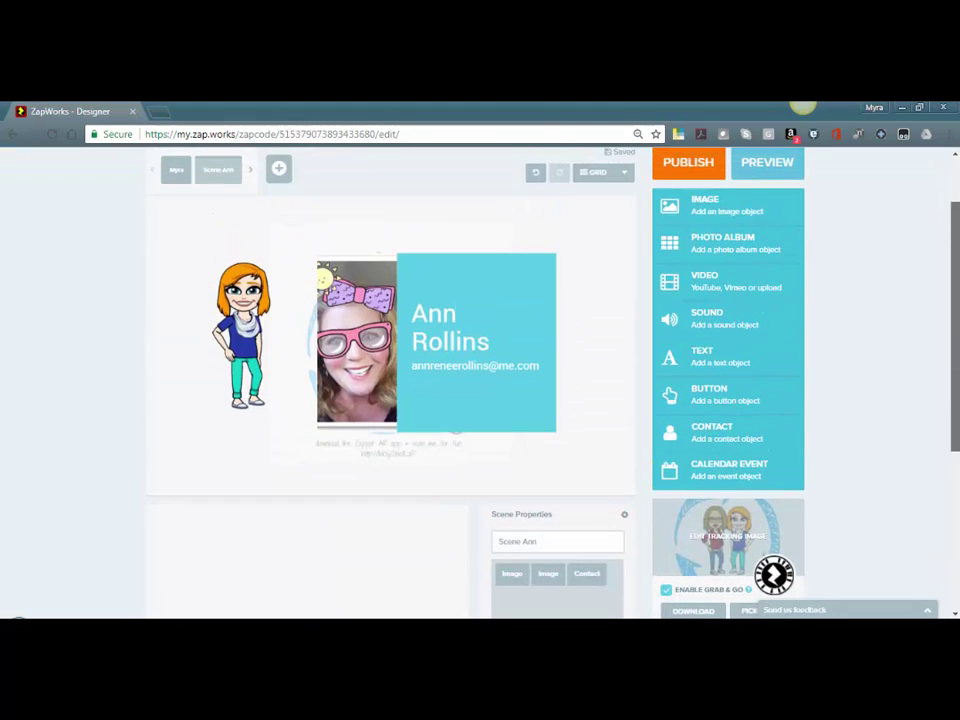
left_click(783, 172)
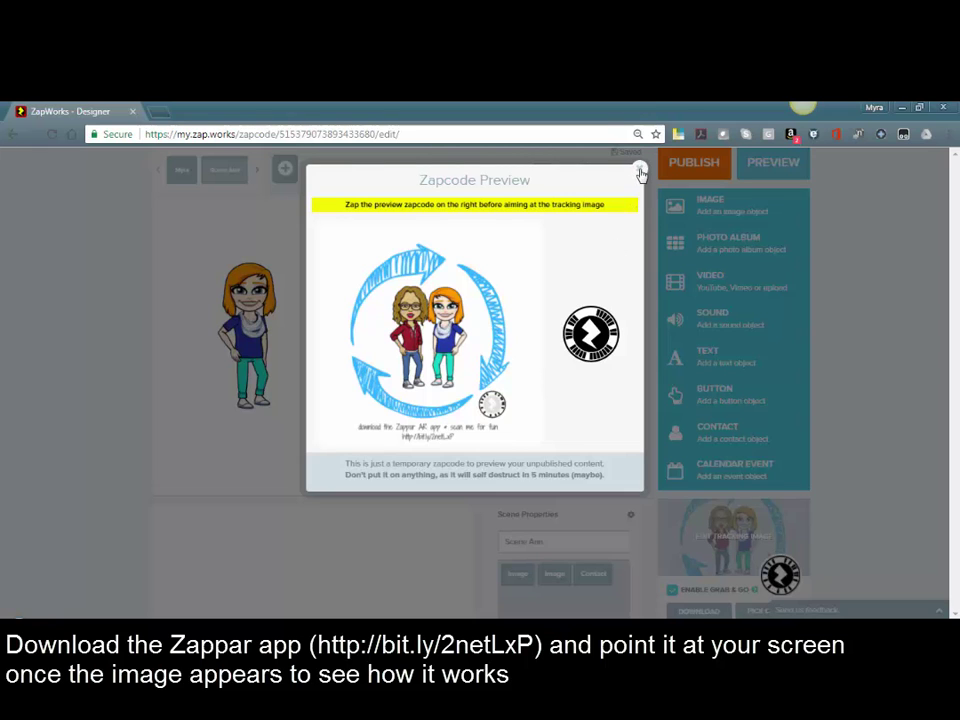
left_click(641, 174)
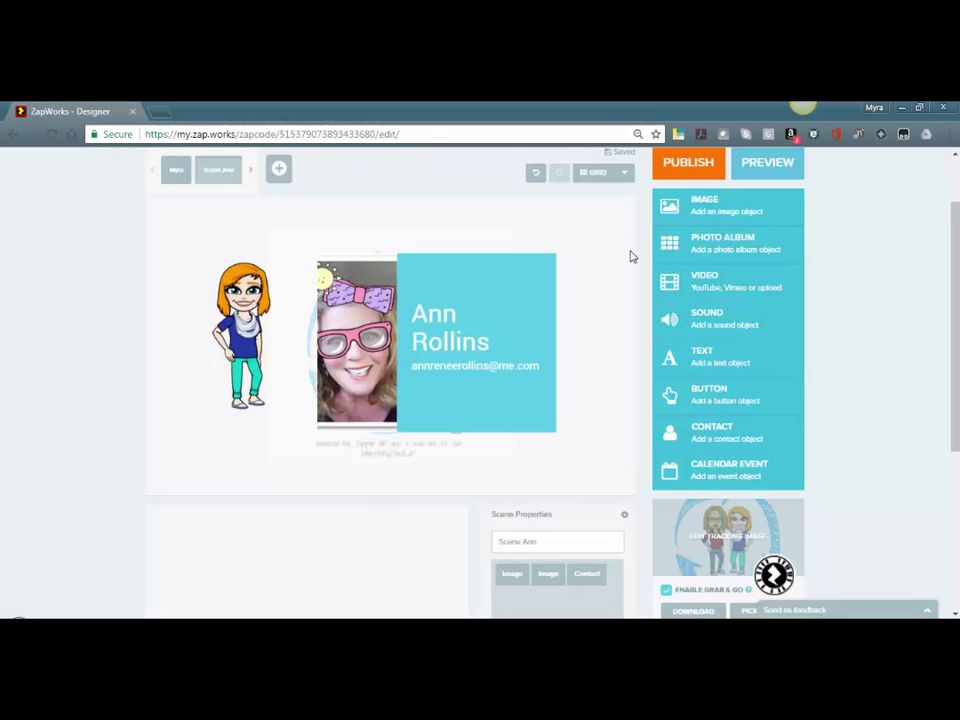
Publish the Poster1 zapcode with the PUBLISH button in the top-right of the designer
scroll(791, 293, "down", 1)
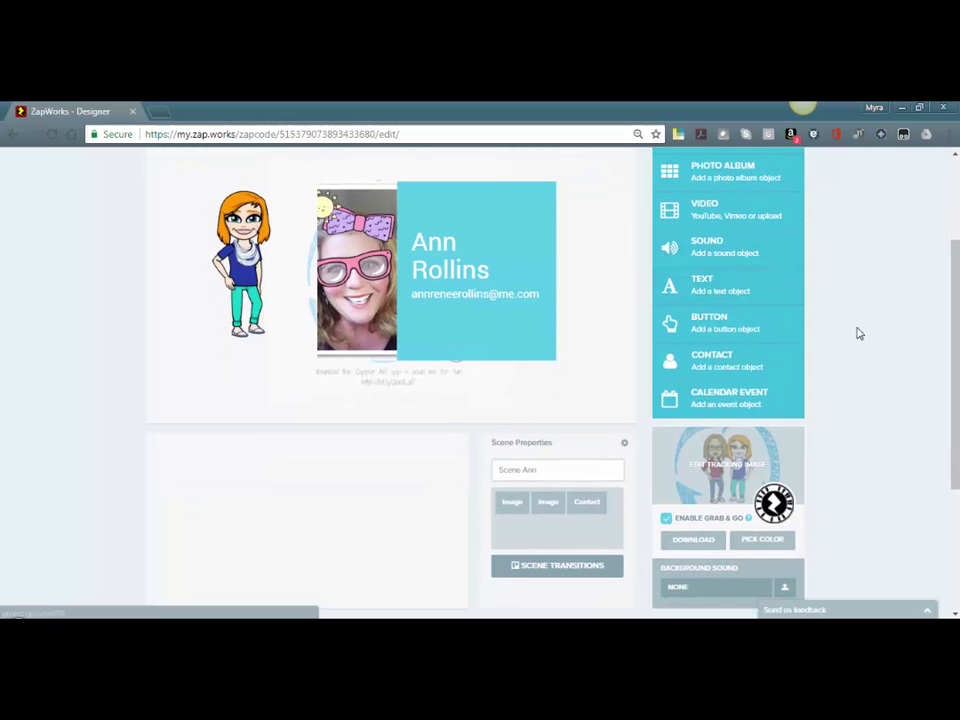
scroll(858, 333, "up", 2)
left_click(686, 245)
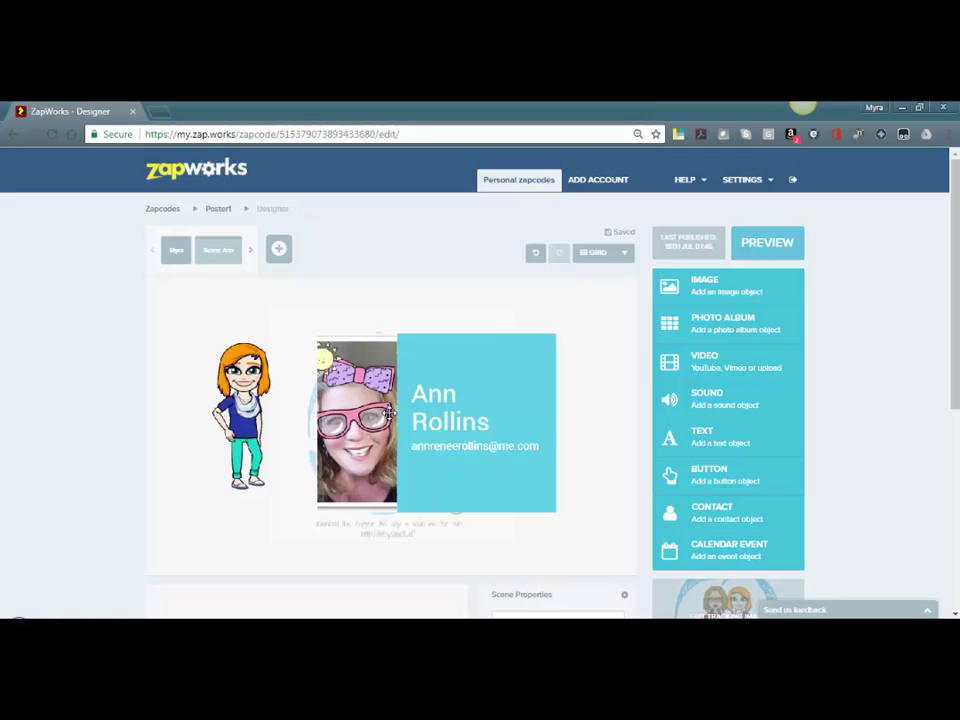
Delete the Bitmoji and insert the black-and-white portrait photo on the canvas's left side
left_click(248, 430)
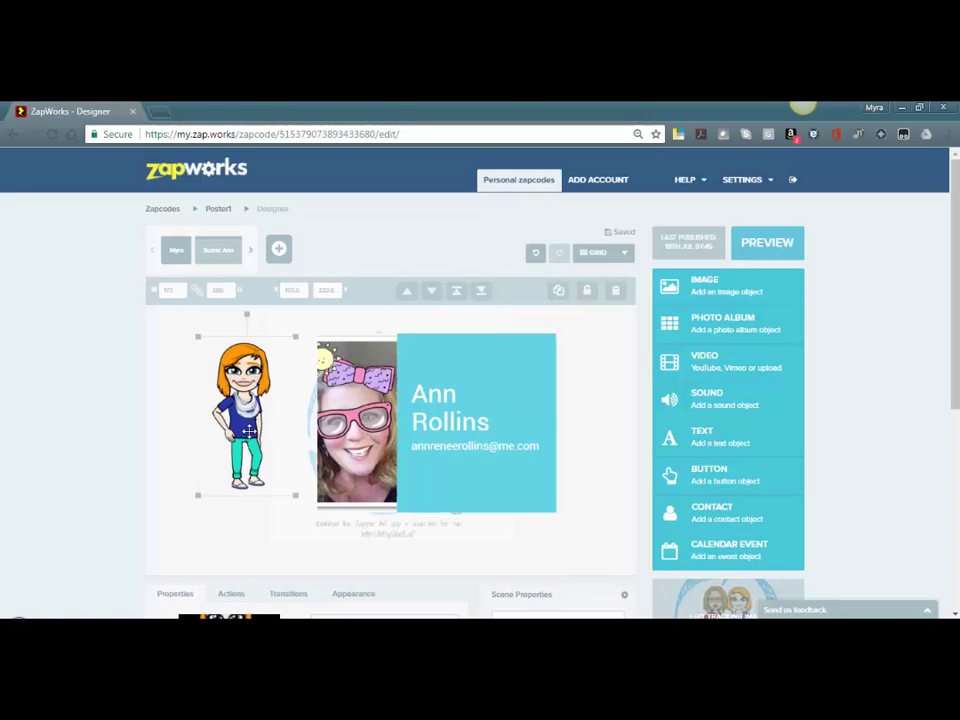
key("Delete")
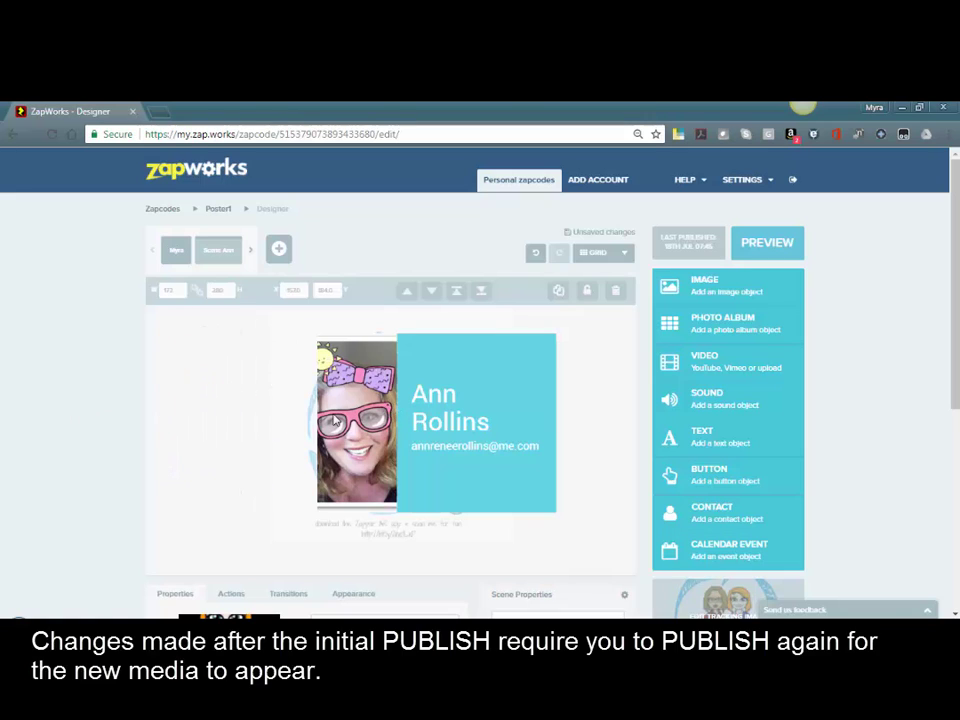
left_click(730, 293)
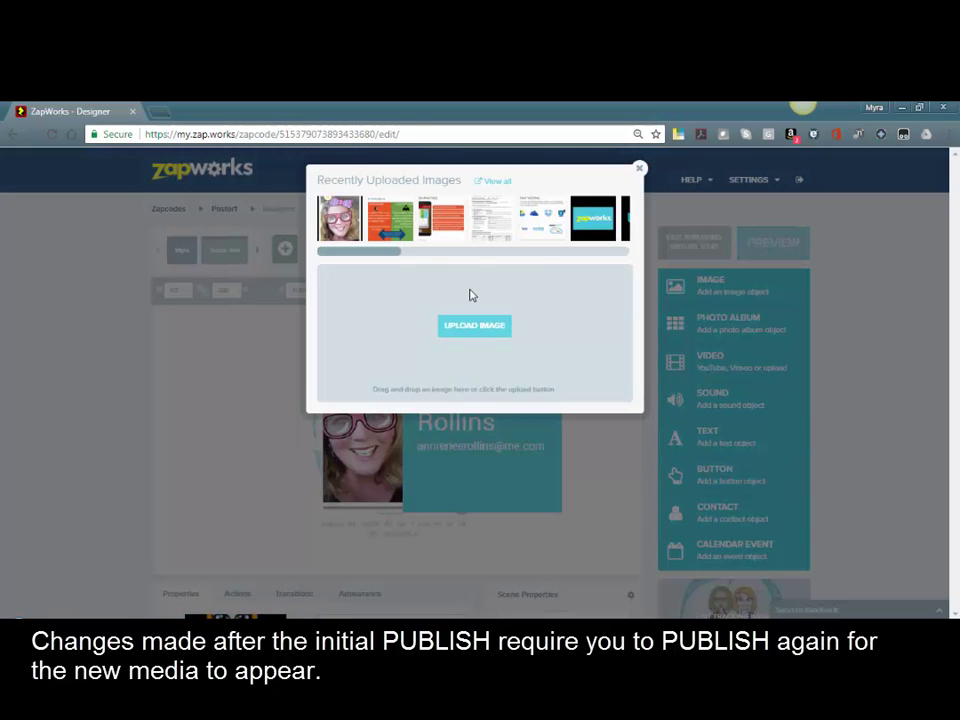
left_click_drag(386, 257, 492, 256)
left_click(450, 232)
left_click_drag(394, 440, 250, 404)
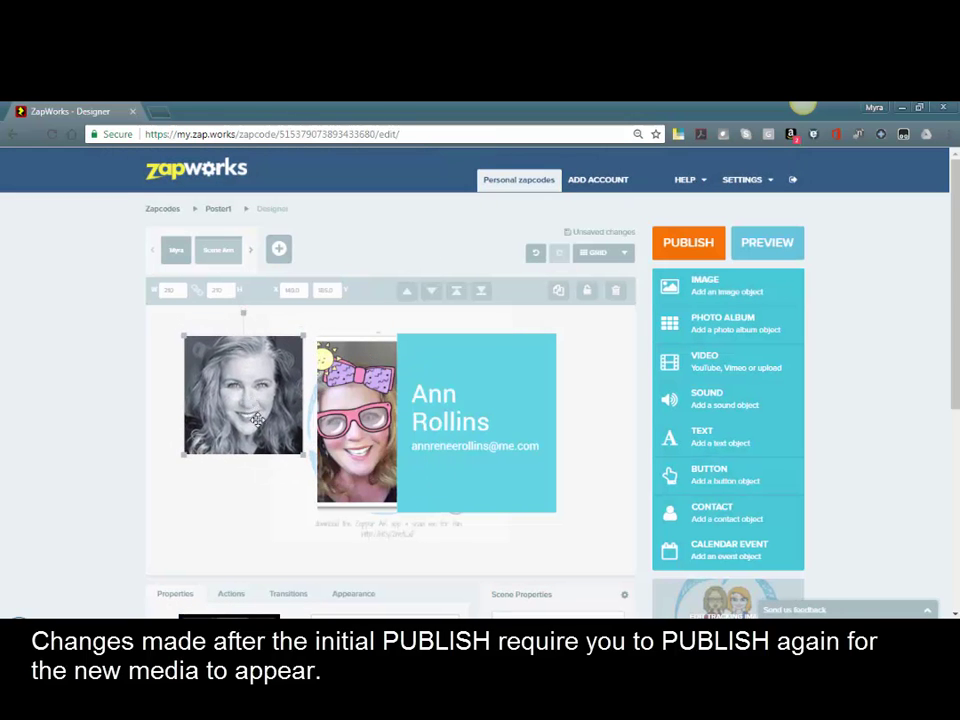